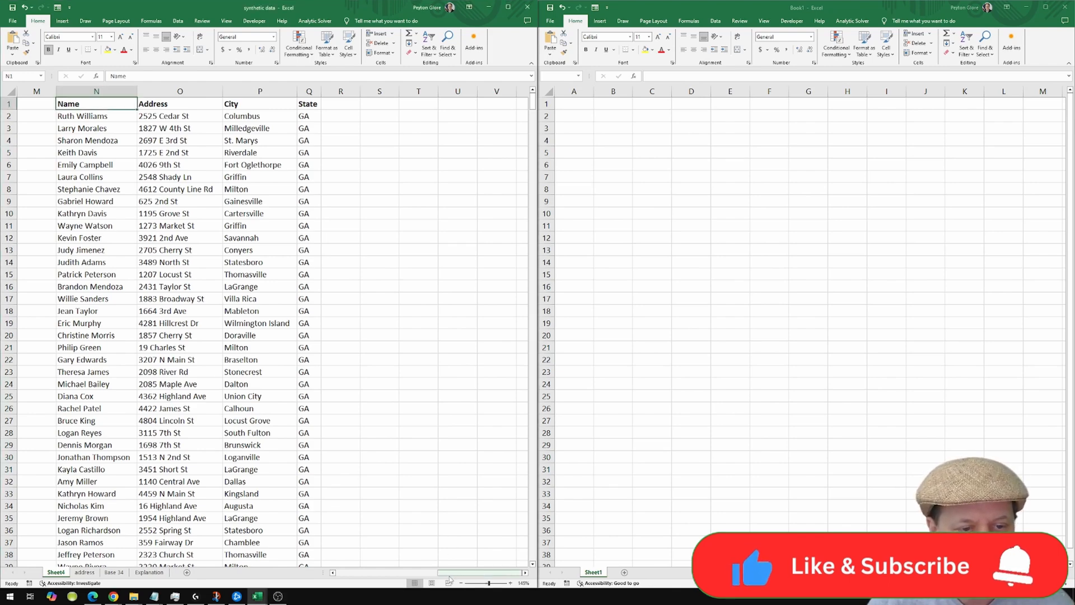
Snap the new blank Book1 beside the synthetic data workbook showing Sheet4.
{"action": "left_click_drag", "start_coordinate": [466, 574], "coordinate": [433, 573]}
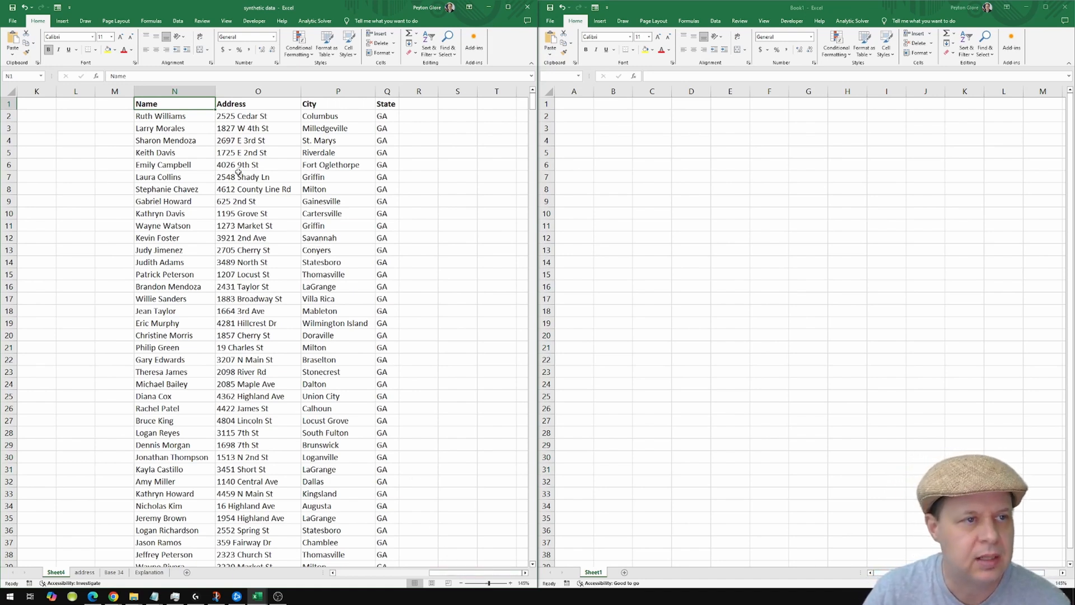
Select all 1,052 city entries in the City column of Sheet4, rows 2 to 1053.
{"action": "left_click", "coordinate": [195, 116]}
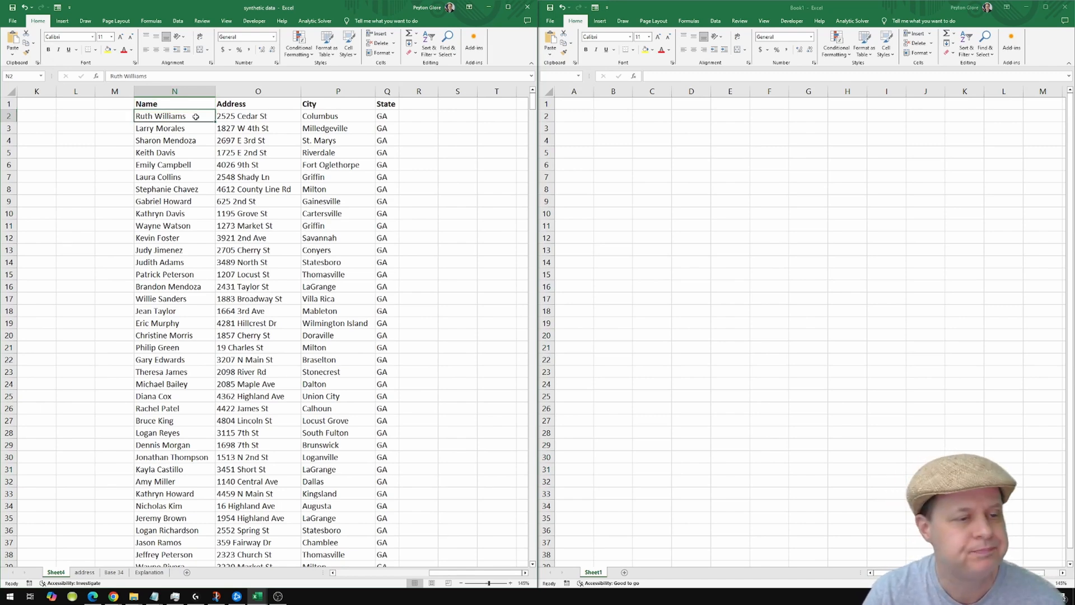
{"action": "key", "text": "ctrl+Down"}
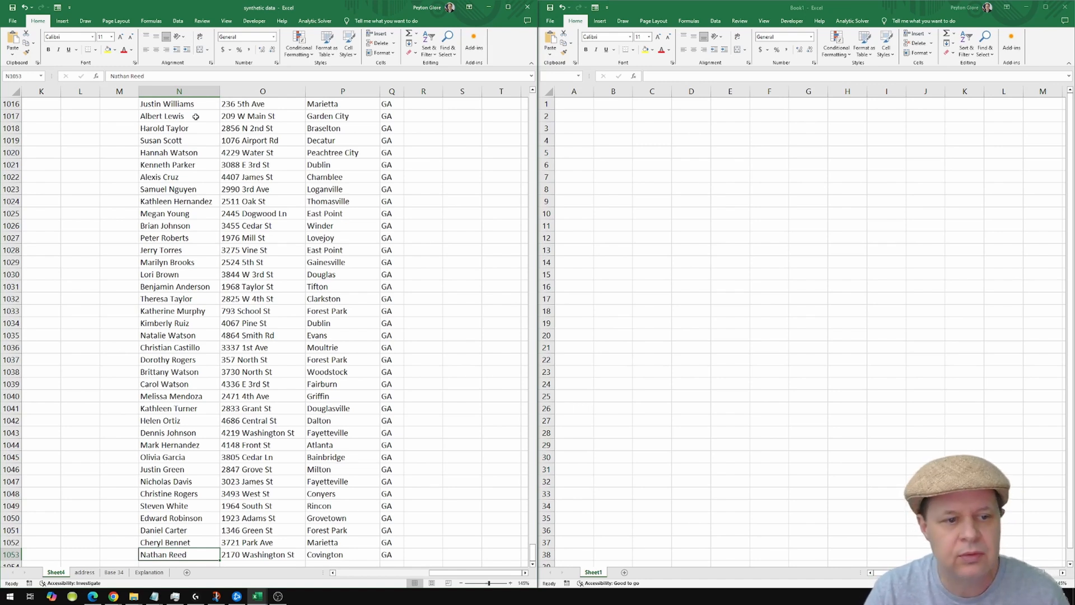
{"action": "key", "text": "Right"}
{"action": "key", "text": "Right"}
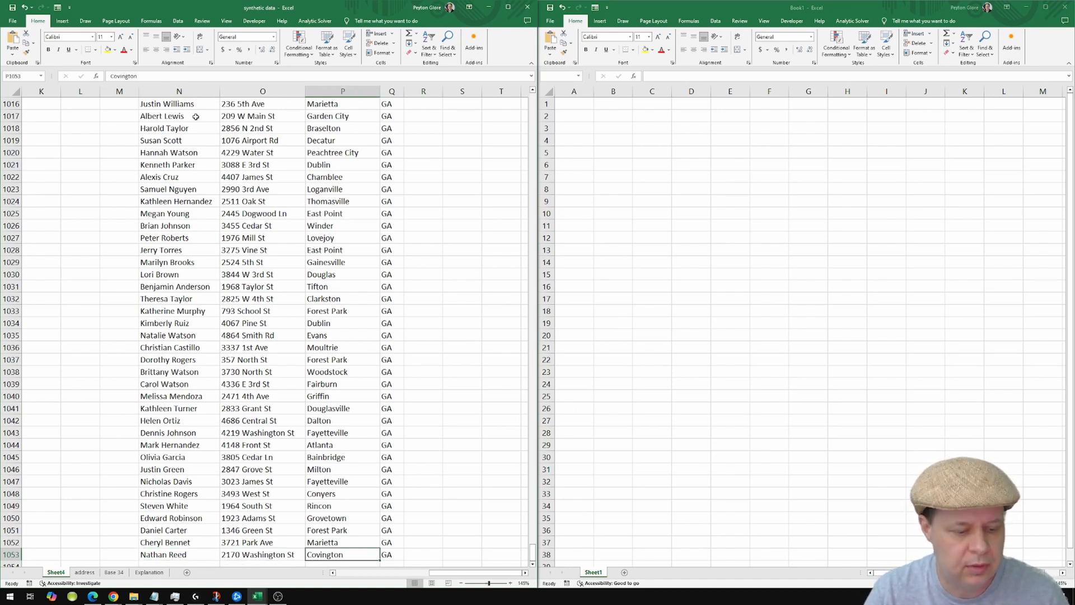
{"action": "key", "text": "ctrl+Up"}
{"action": "key", "text": "Down"}
{"action": "key", "text": "ctrl+shift+Down"}
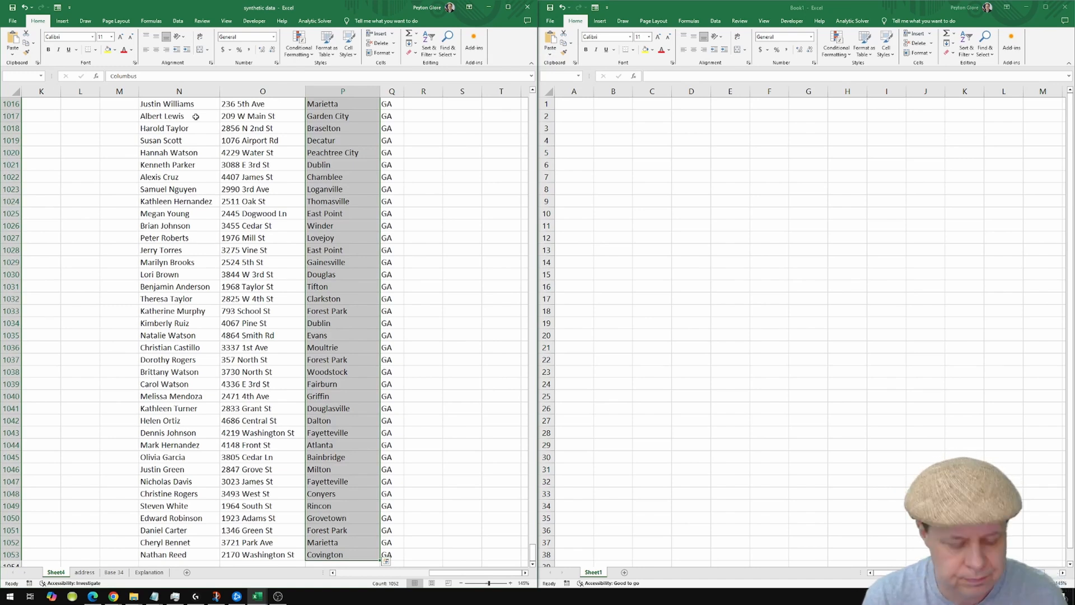
Copy the cities and paste them as values into Book1 starting at B2, autofitting column B.
{"action": "key", "text": "ctrl+c"}
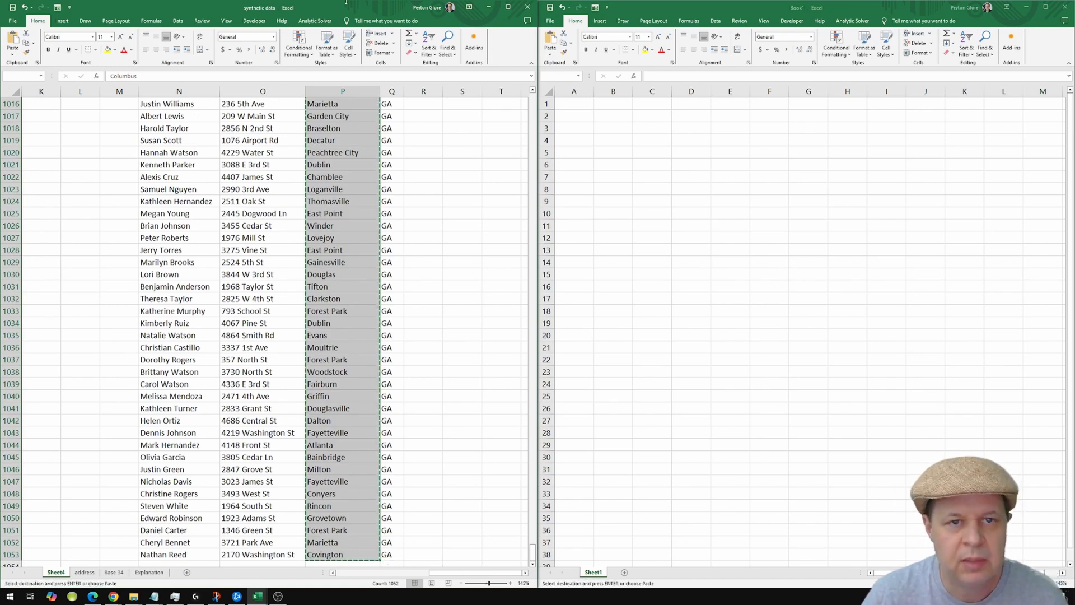
{"action": "left_click", "coordinate": [627, 117]}
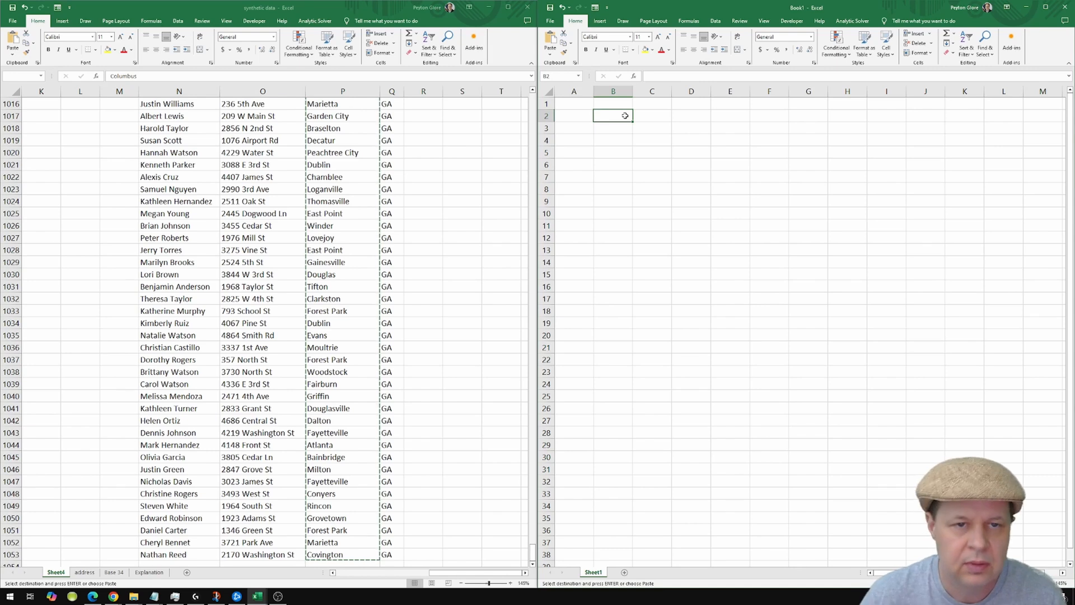
{"action": "key", "text": "ctrl+alt+v"}
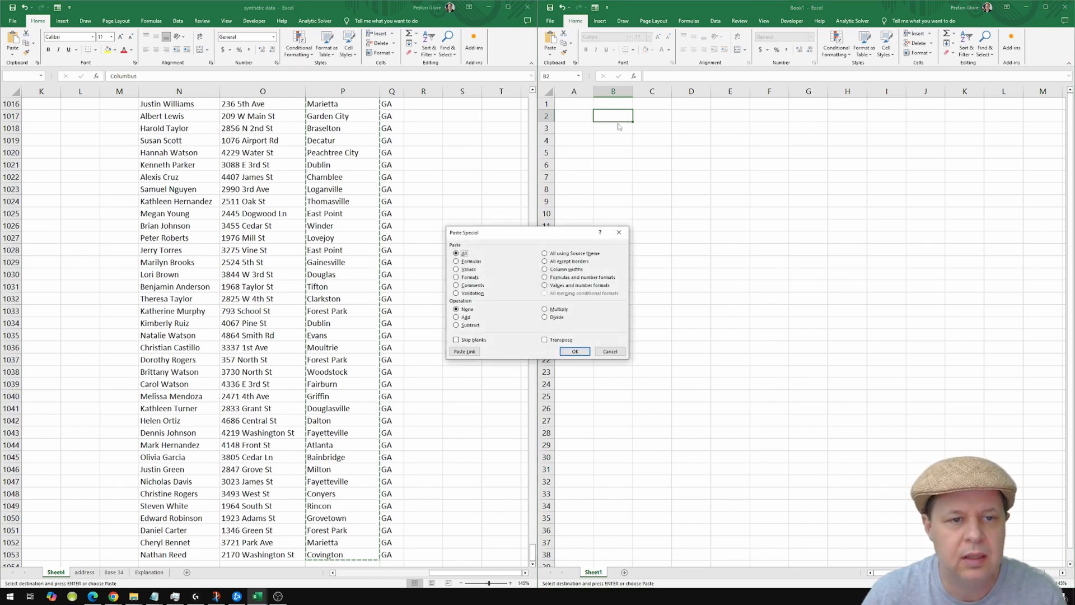
{"action": "left_click", "coordinate": [465, 270]}
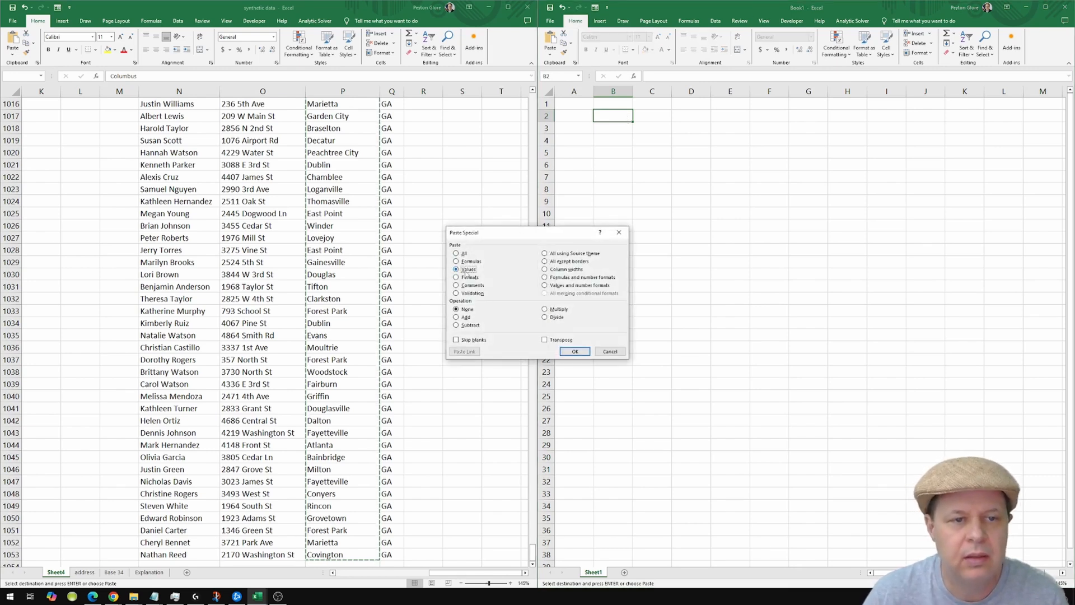
{"action": "left_click", "coordinate": [575, 352]}
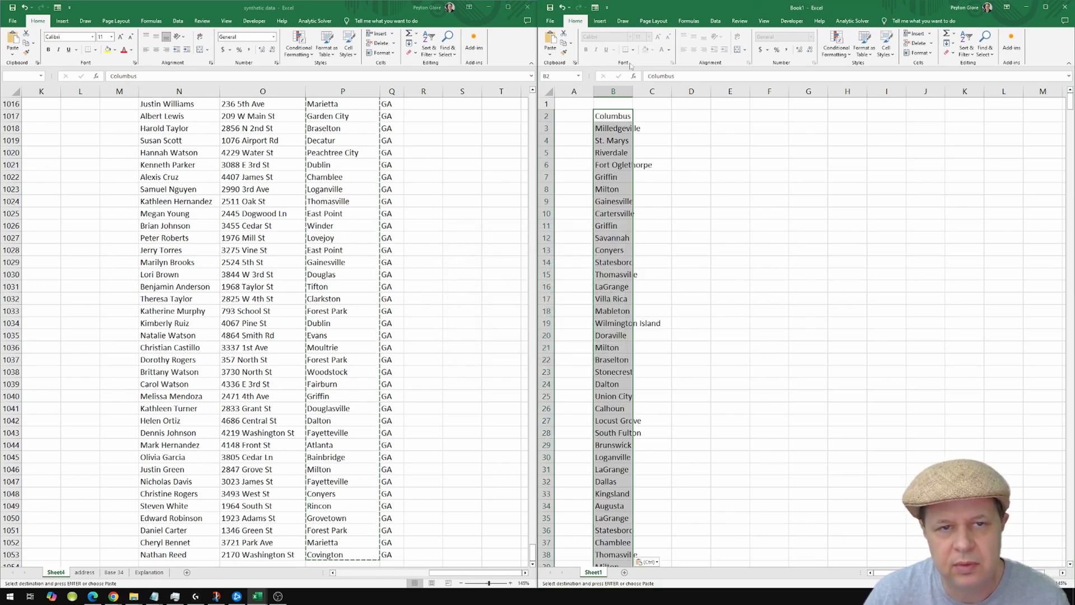
{"action": "double_click", "coordinate": [636, 91]}
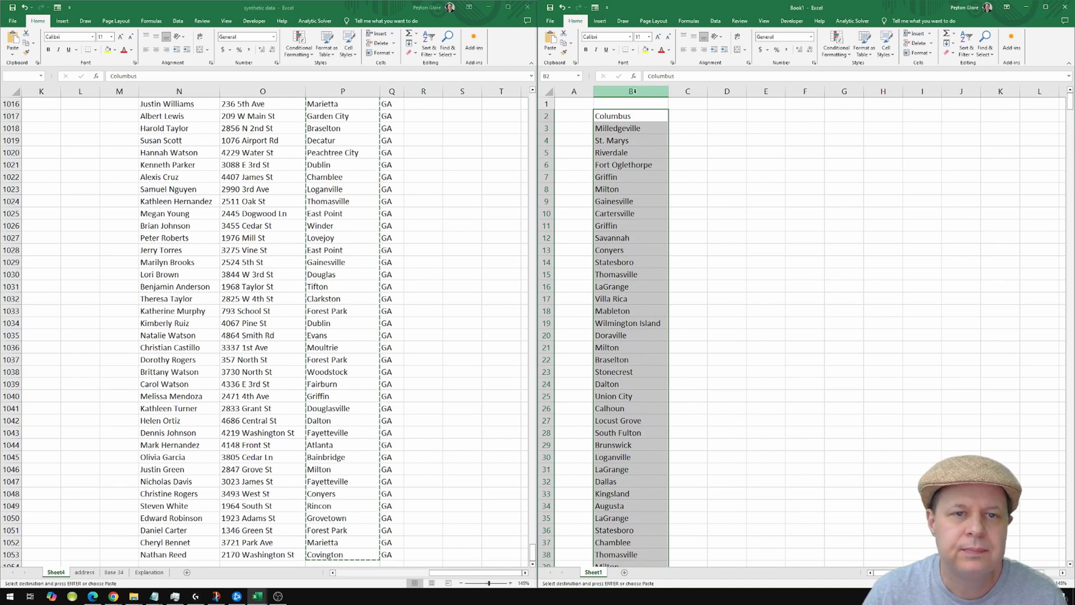
{"action": "left_click", "coordinate": [846, 59]}
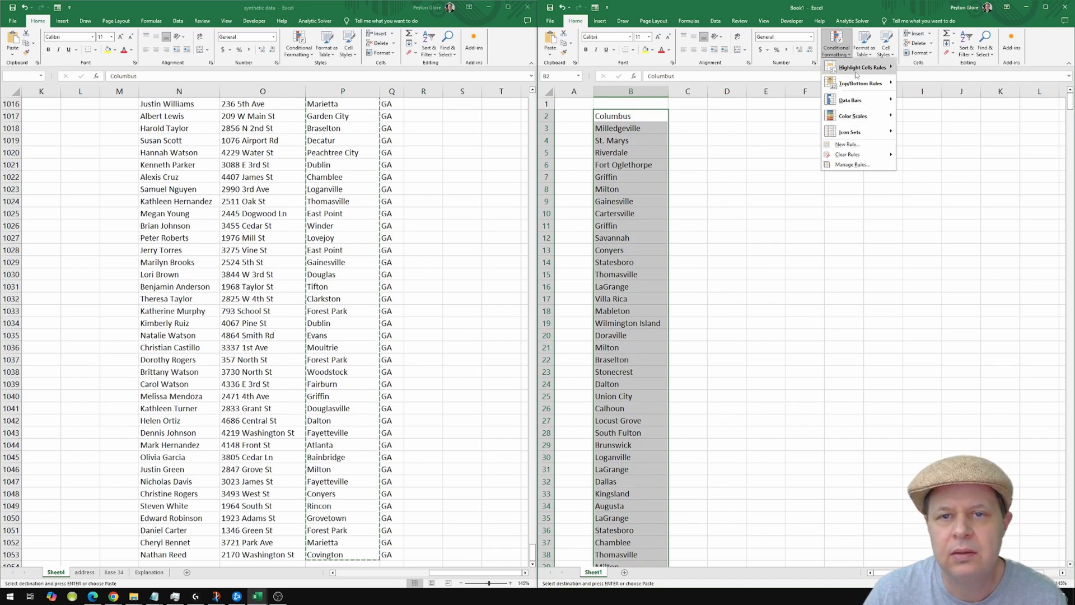
{"action": "mouse_move", "coordinate": [874, 68]}
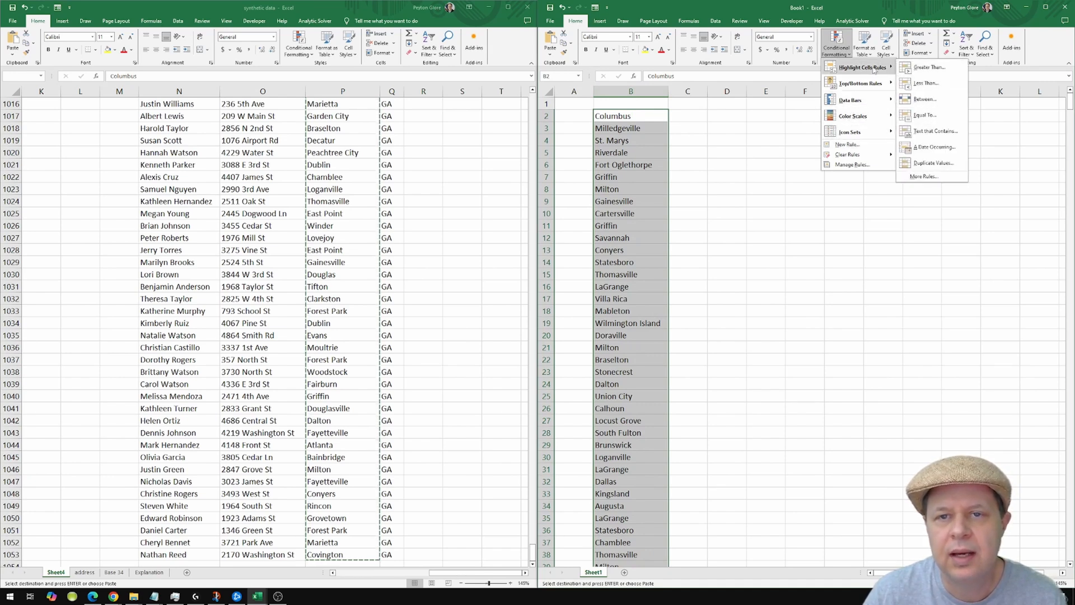
{"action": "left_click", "coordinate": [934, 163]}
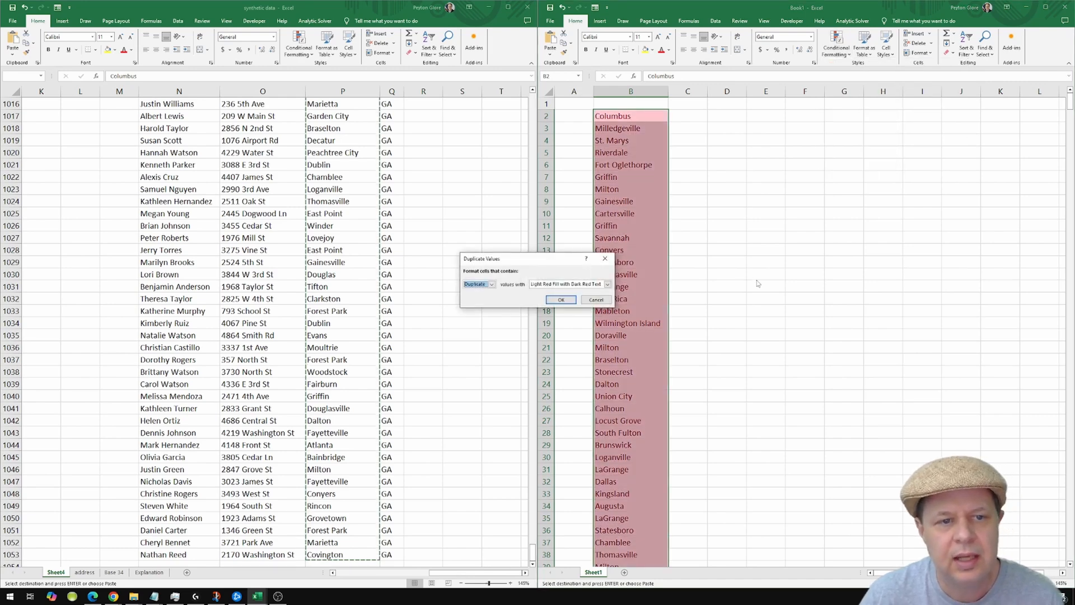
{"action": "left_click", "coordinate": [596, 299]}
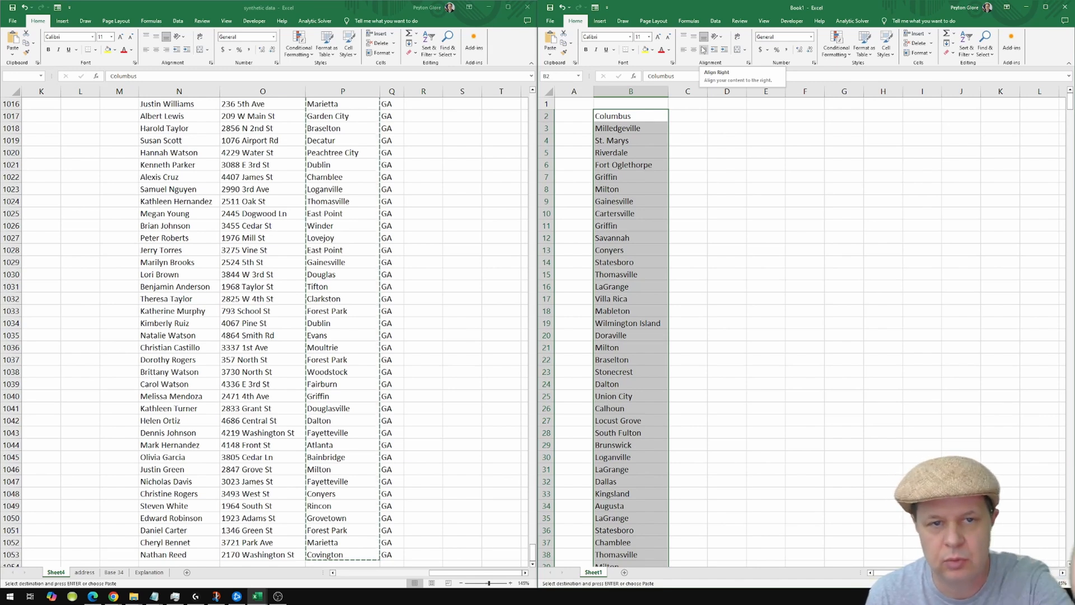
{"action": "left_click", "coordinate": [715, 21]}
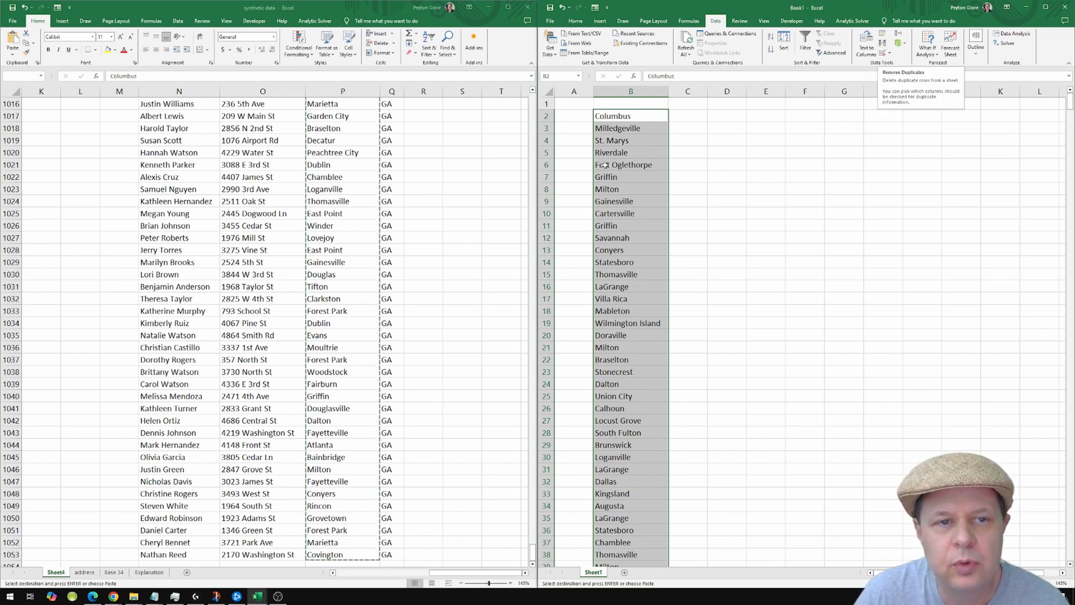
Remove duplicate cities from column B, leaving 115 unique names.
{"action": "left_click_drag", "start_coordinate": [538, 168], "coordinate": [396, 167]}
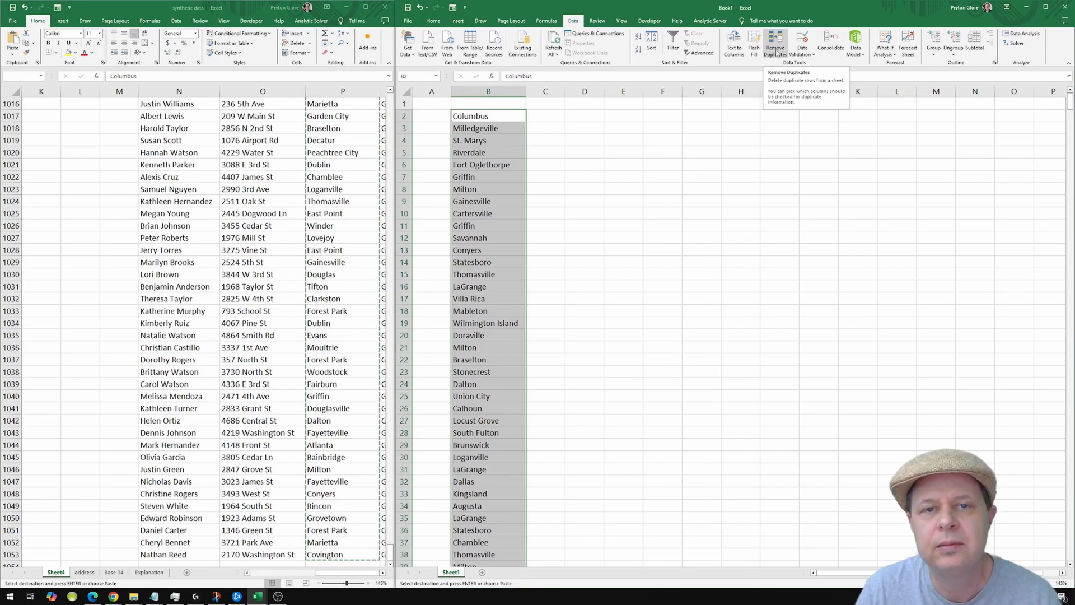
{"action": "left_click", "coordinate": [776, 50]}
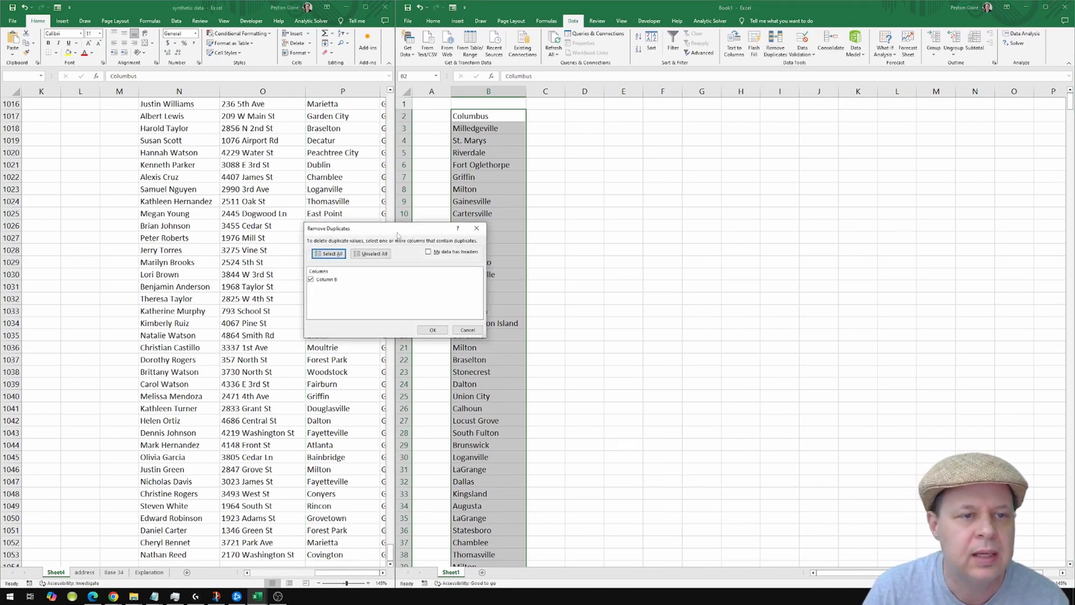
{"action": "left_click_drag", "start_coordinate": [566, 216], "coordinate": [650, 202]}
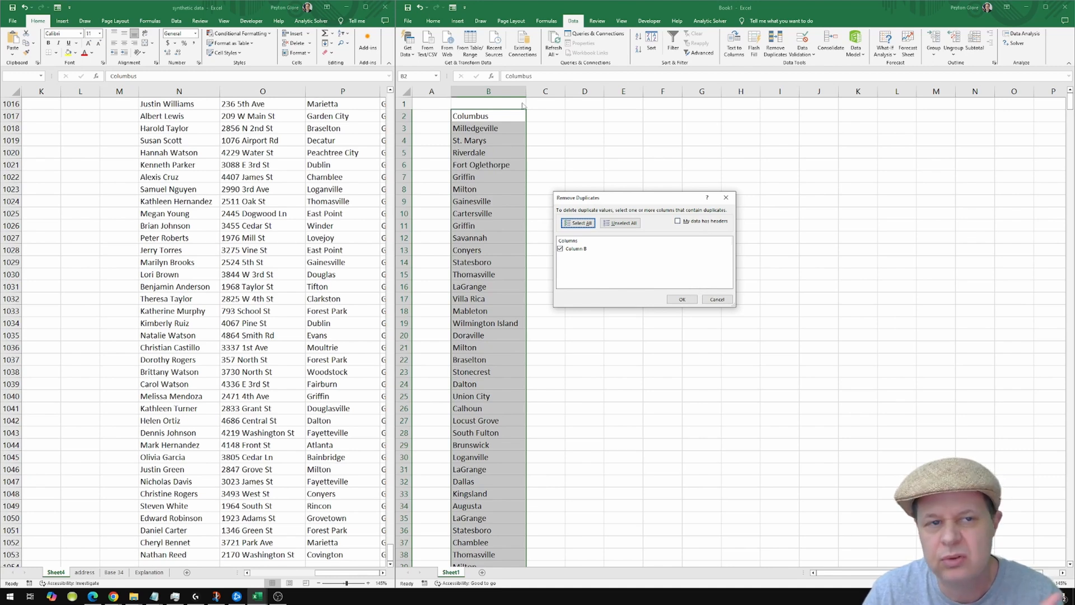
{"action": "left_click", "coordinate": [684, 303]}
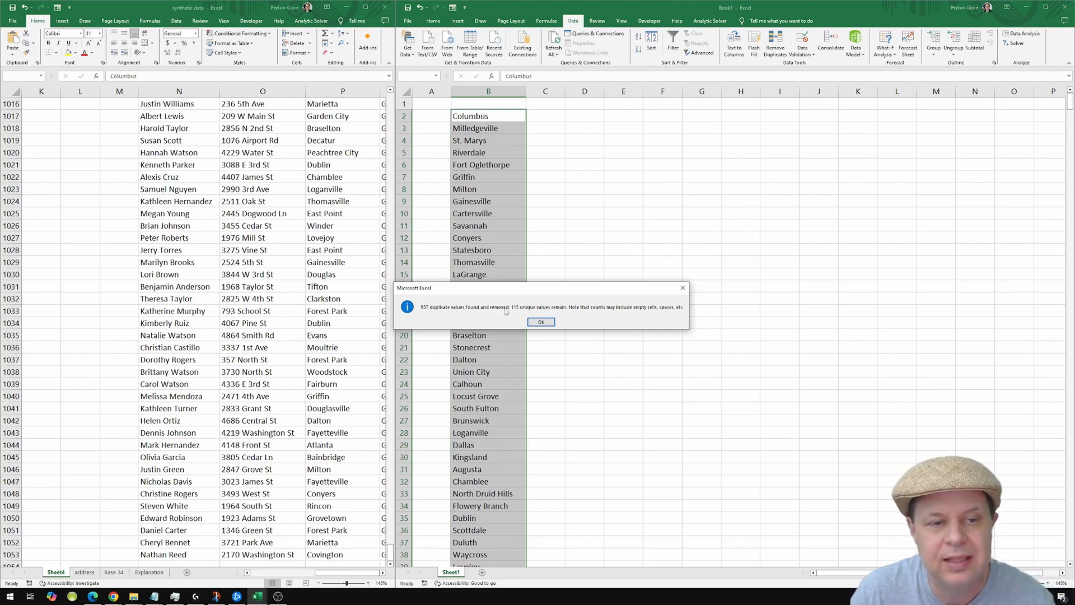
{"action": "left_click", "coordinate": [543, 322]}
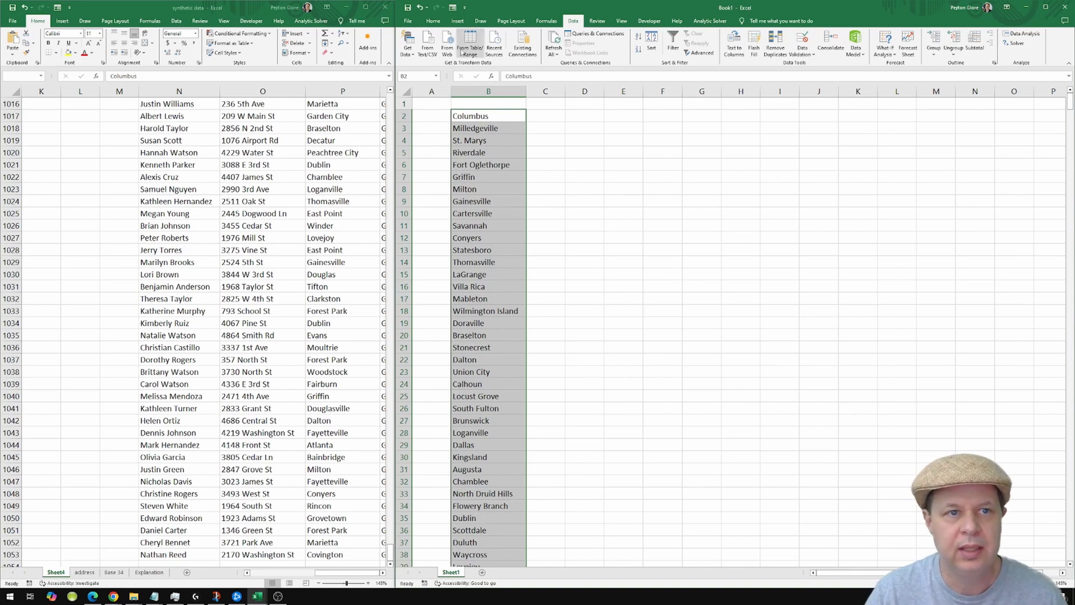
Sort the city list A to Z so it starts with Acworth.
{"action": "left_click", "coordinate": [434, 21]}
{"action": "left_click", "coordinate": [944, 51]}
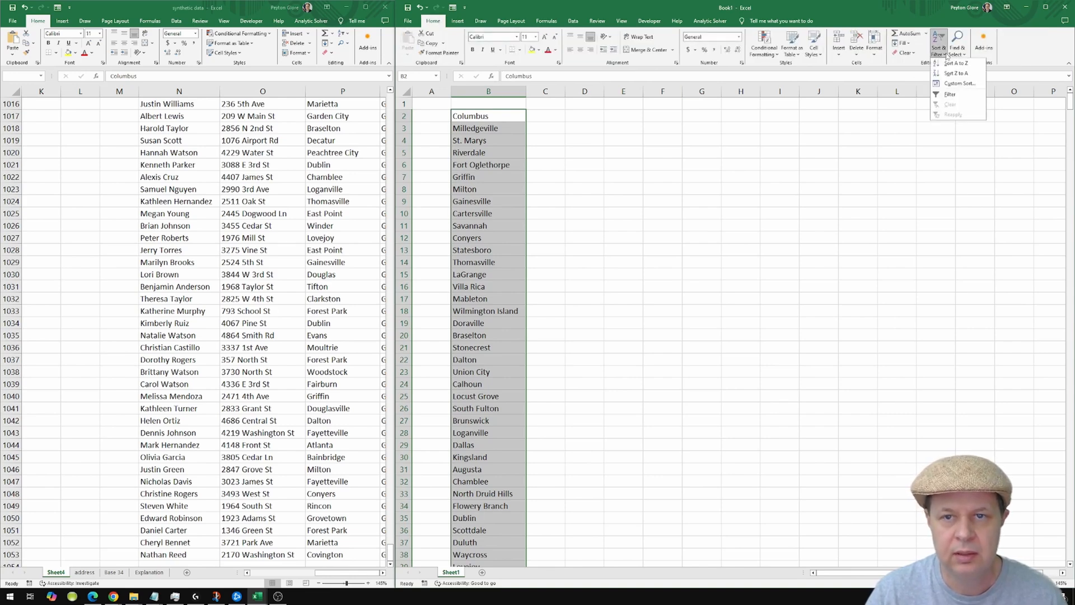
{"action": "left_click", "coordinate": [953, 64]}
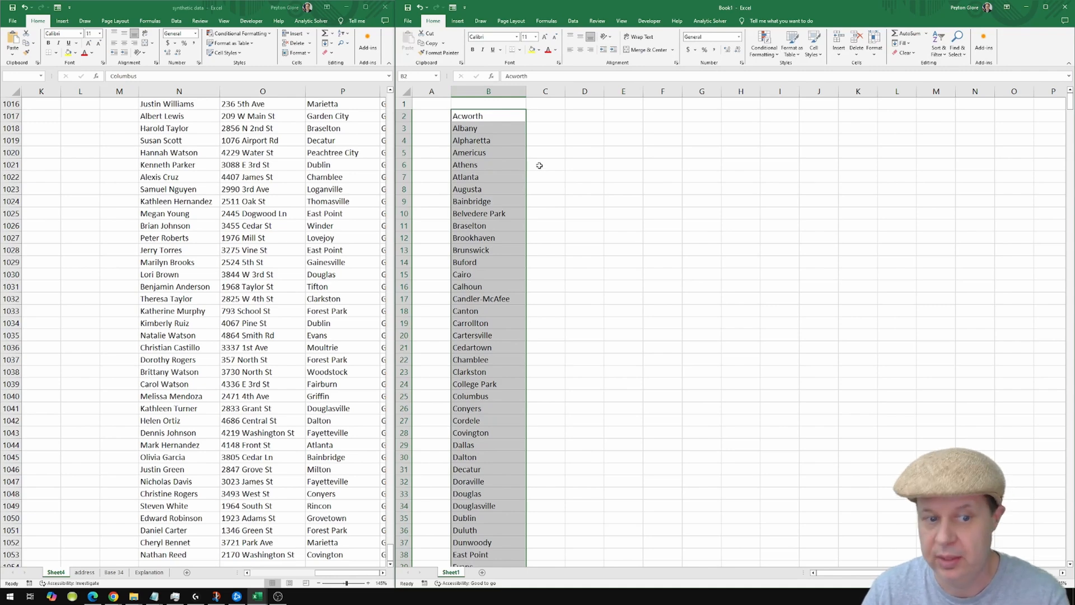
{"action": "left_click", "coordinate": [538, 119]}
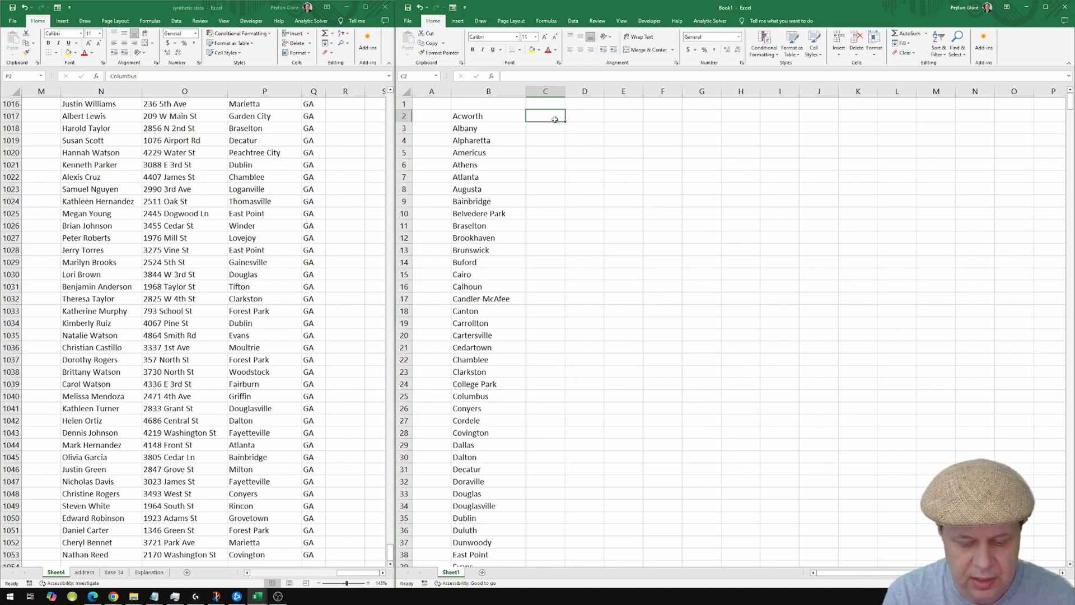
Enter =COUNTIF('[synthetic data.xlsx]Sheet4'!$P:$P,B2) in C2, returning 3 for Acworth.
{"action": "type", "text": "="}
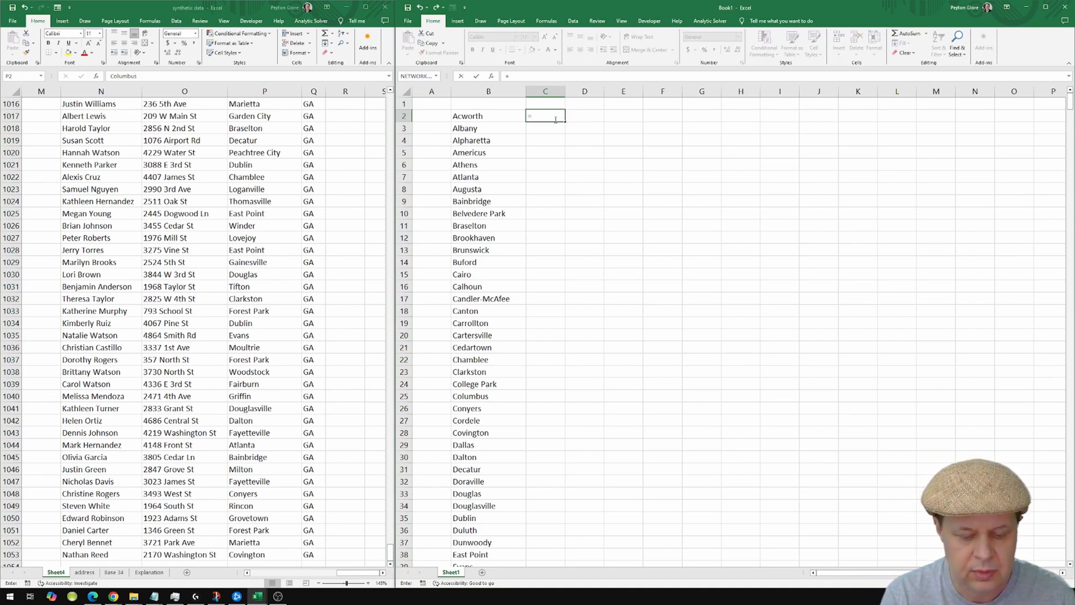
{"action": "type", "text": "countif"}
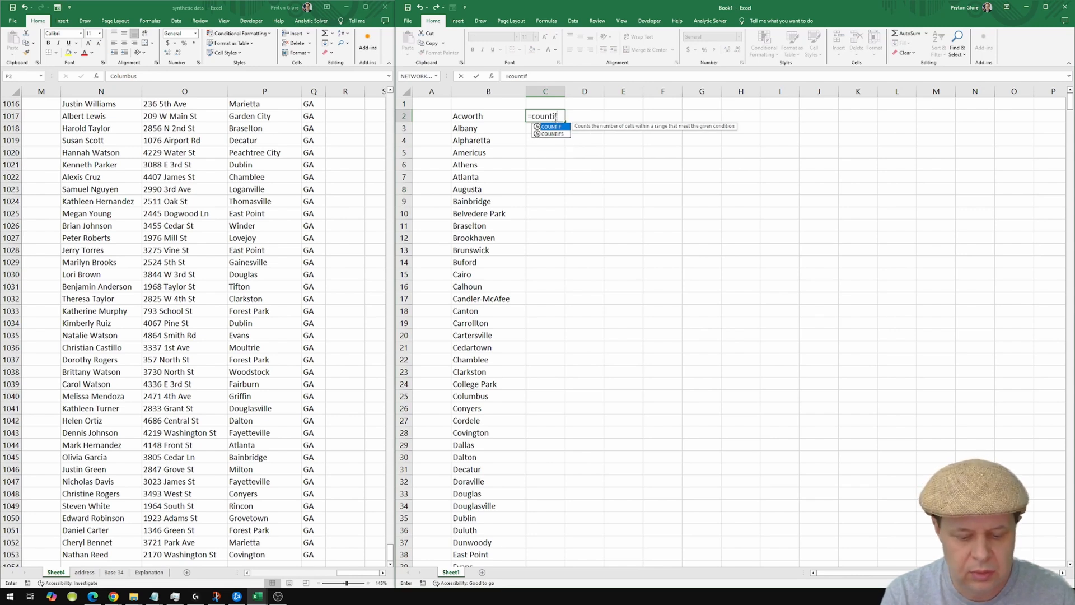
{"action": "type", "text": "("}
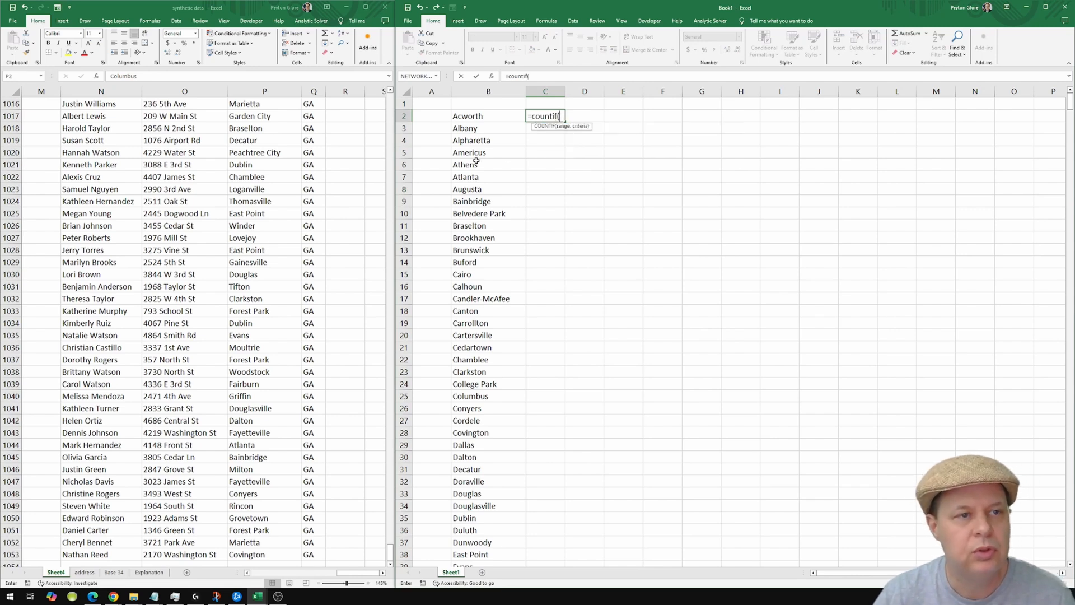
{"action": "left_click", "coordinate": [267, 91]}
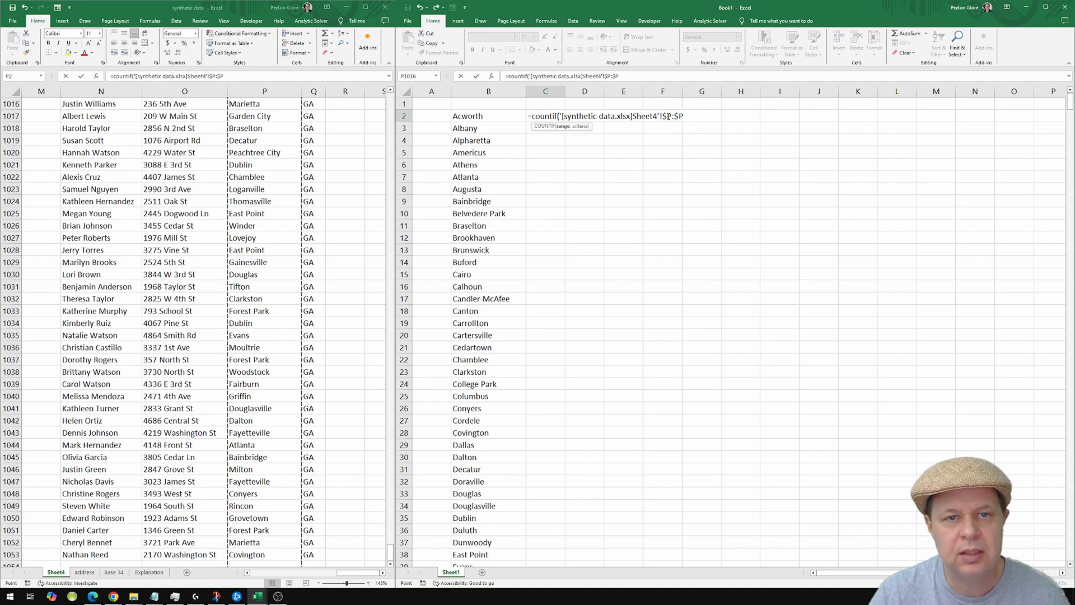
{"action": "type", "text": ","}
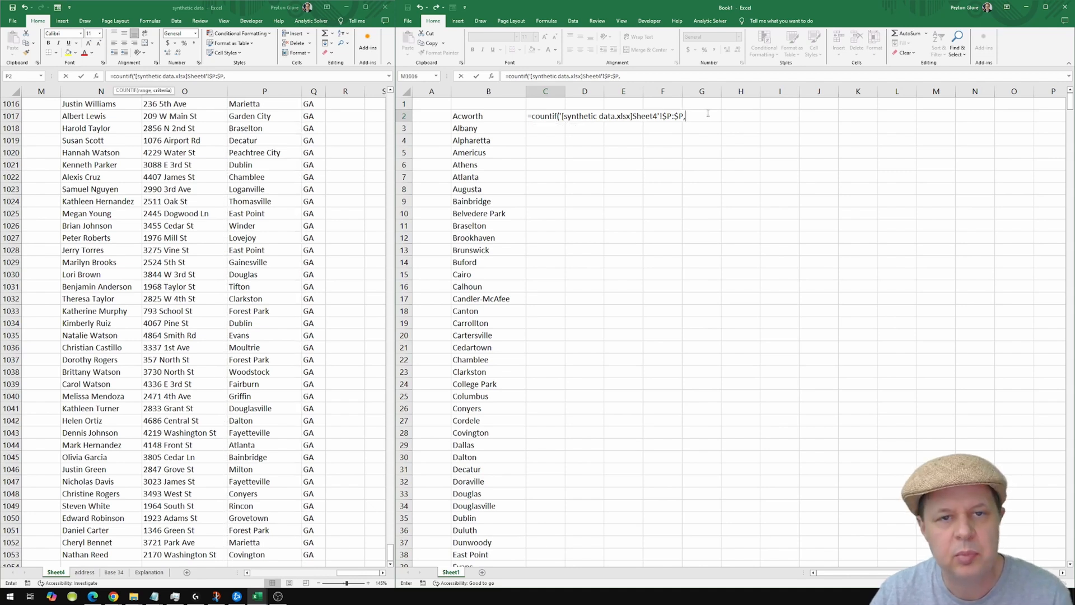
{"action": "left_click", "coordinate": [494, 117]}
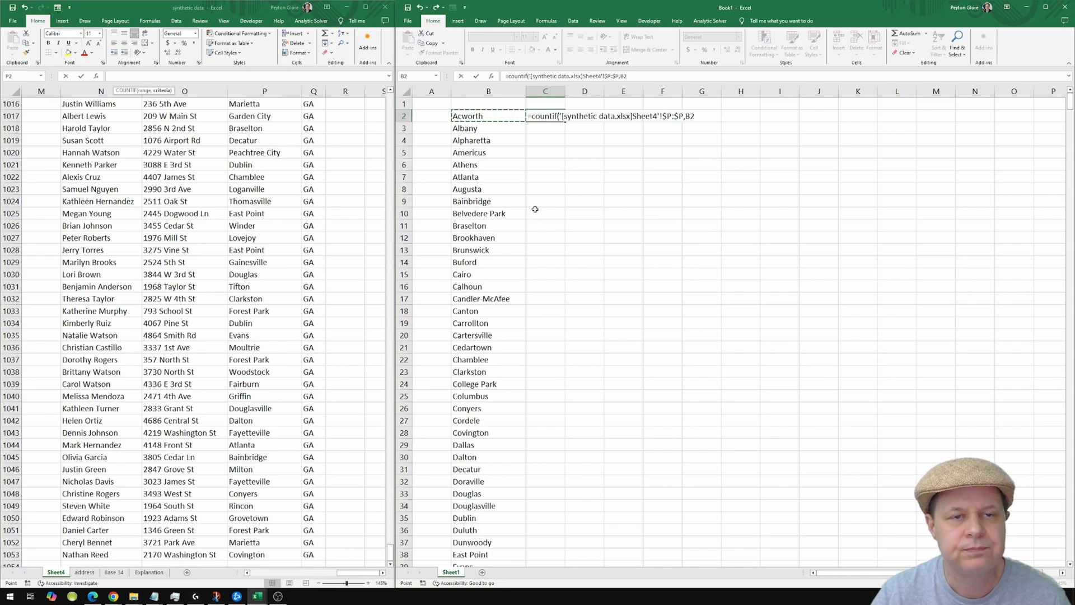
{"action": "key", "text": "Return"}
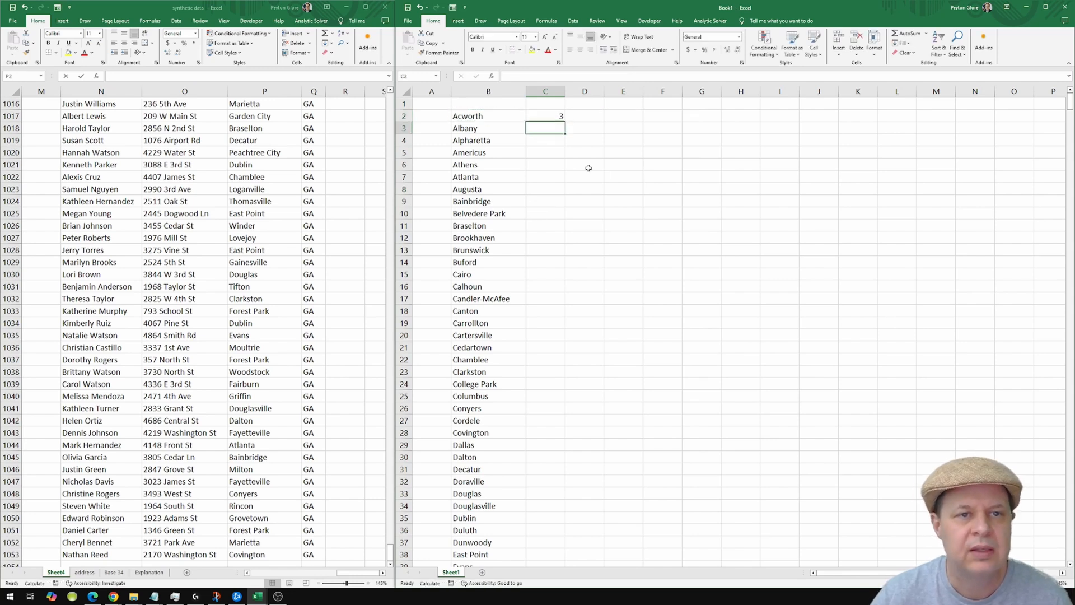
Re-inspect the C2 COUNTIF formula and its arguments without changing it.
{"action": "key", "text": "Up"}
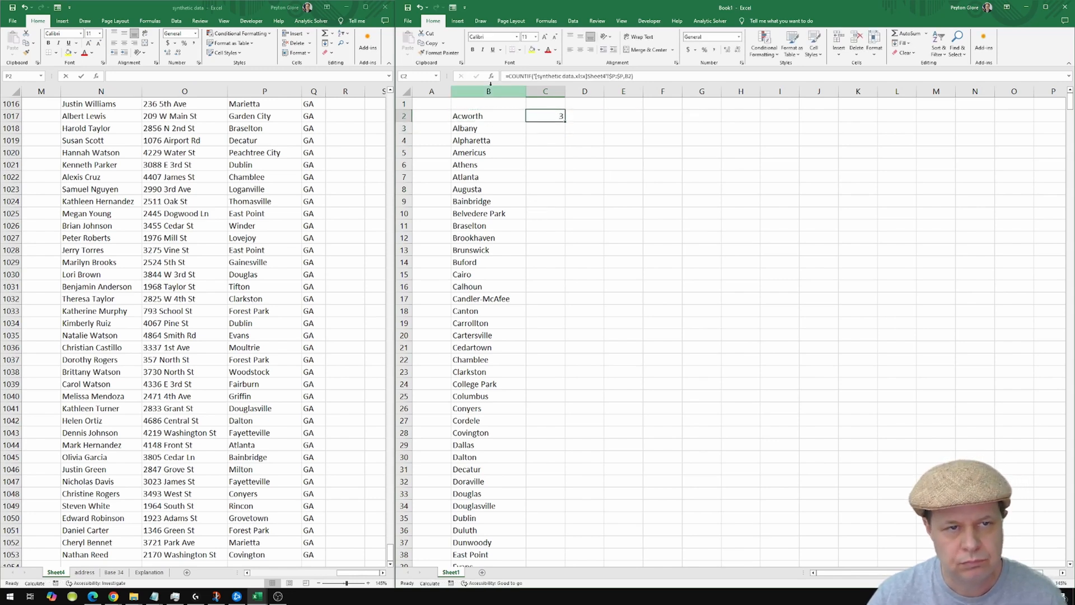
{"action": "double_click", "coordinate": [551, 117]}
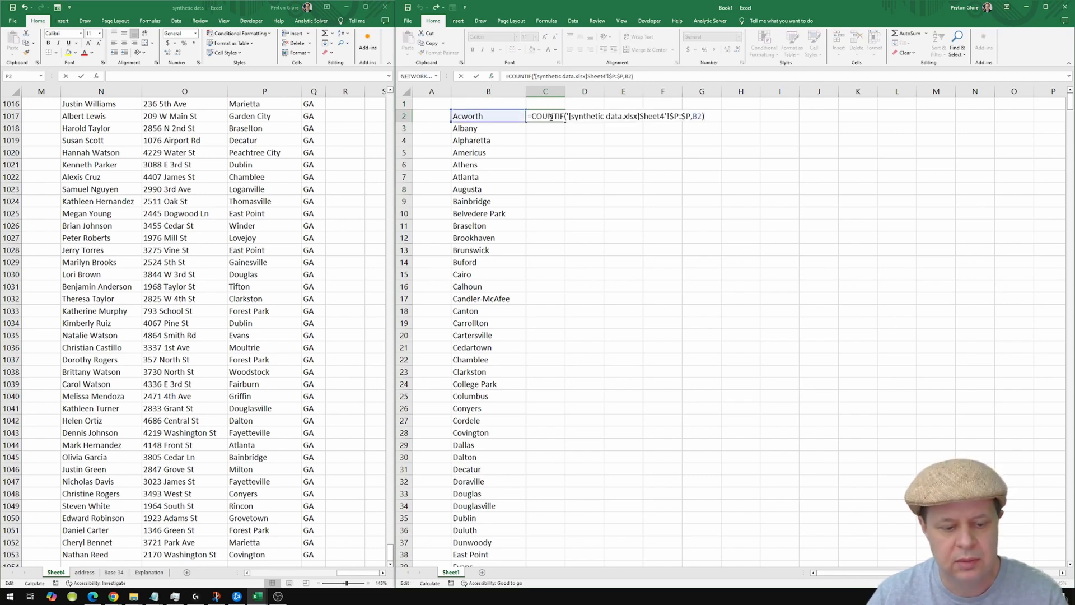
{"action": "key", "text": "Escape"}
{"action": "double_click", "coordinate": [551, 118]}
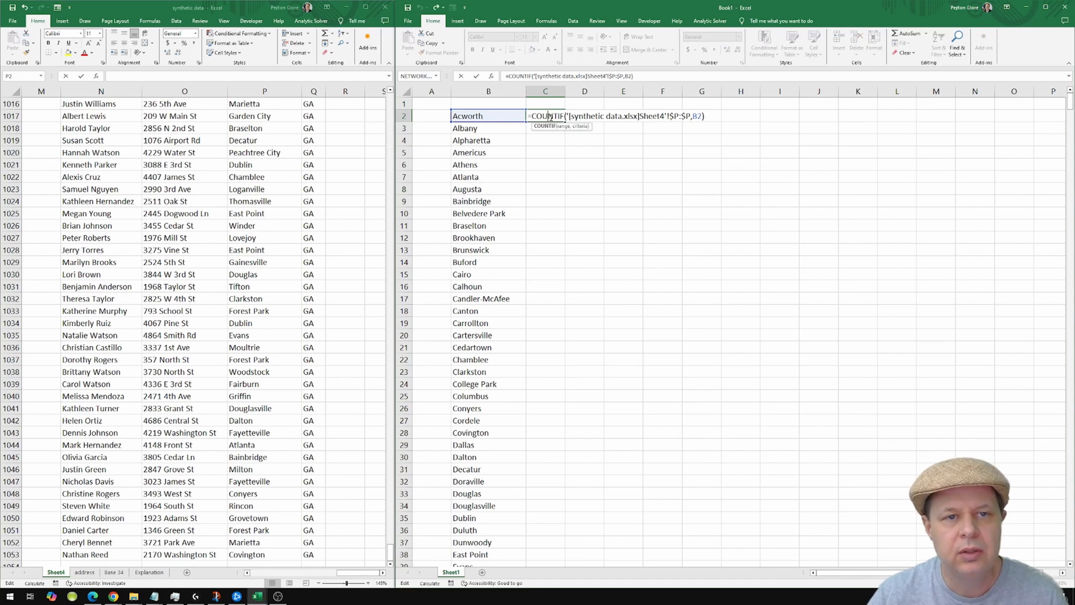
{"action": "key", "text": "Escape"}
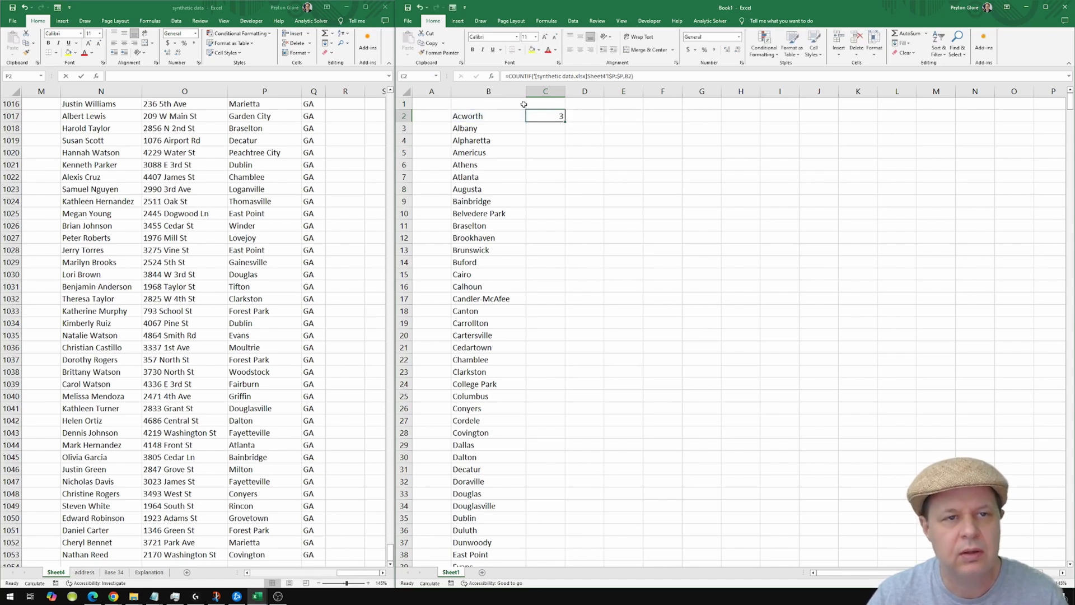
{"action": "left_click", "coordinate": [493, 78]}
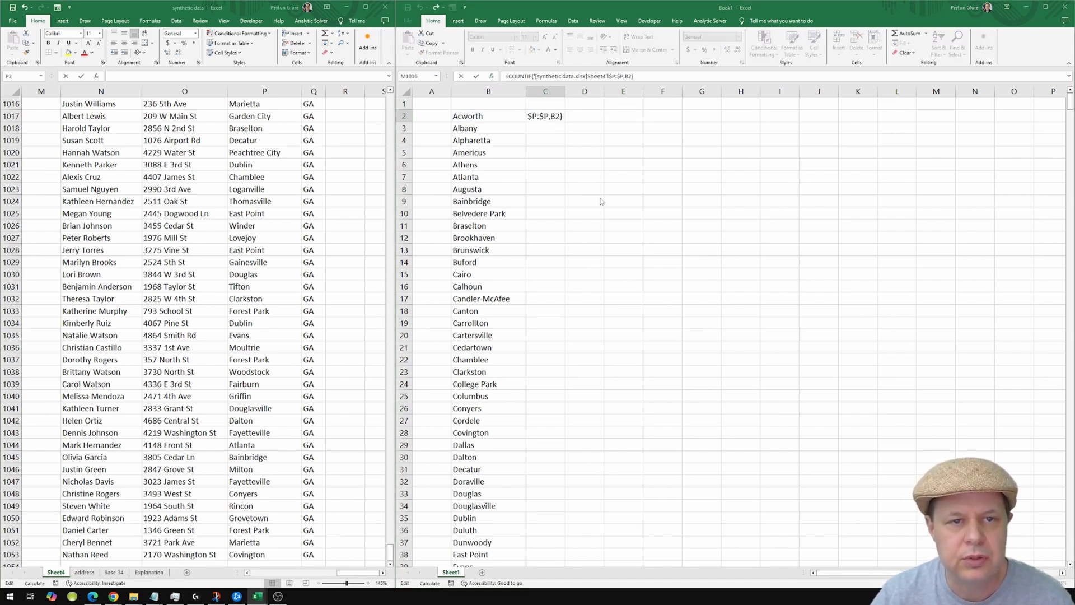
{"action": "left_click_drag", "start_coordinate": [623, 201], "coordinate": [651, 205]}
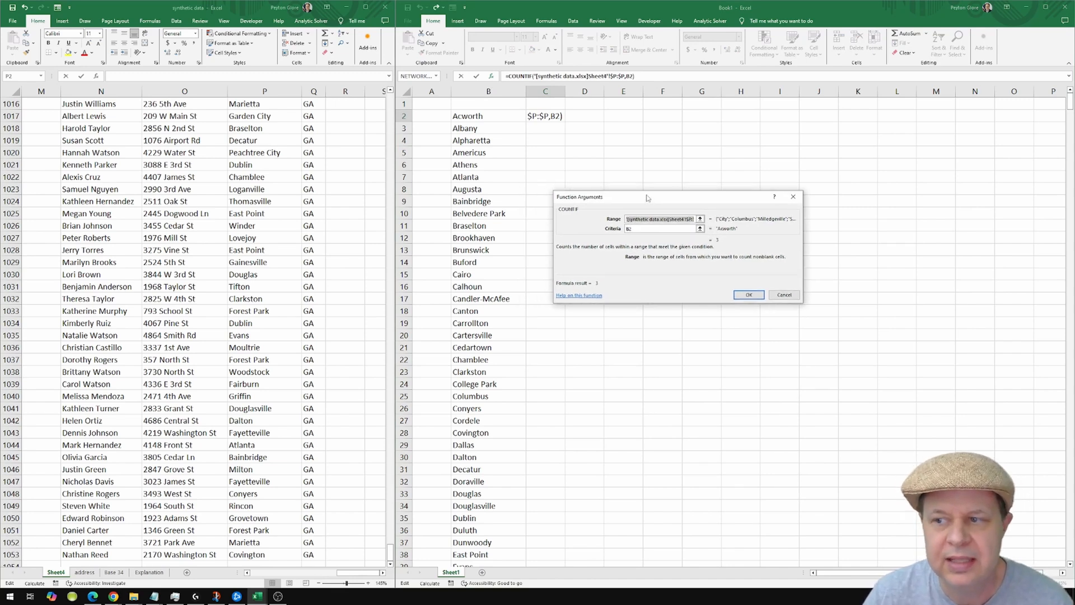
{"action": "left_click", "coordinate": [654, 229]}
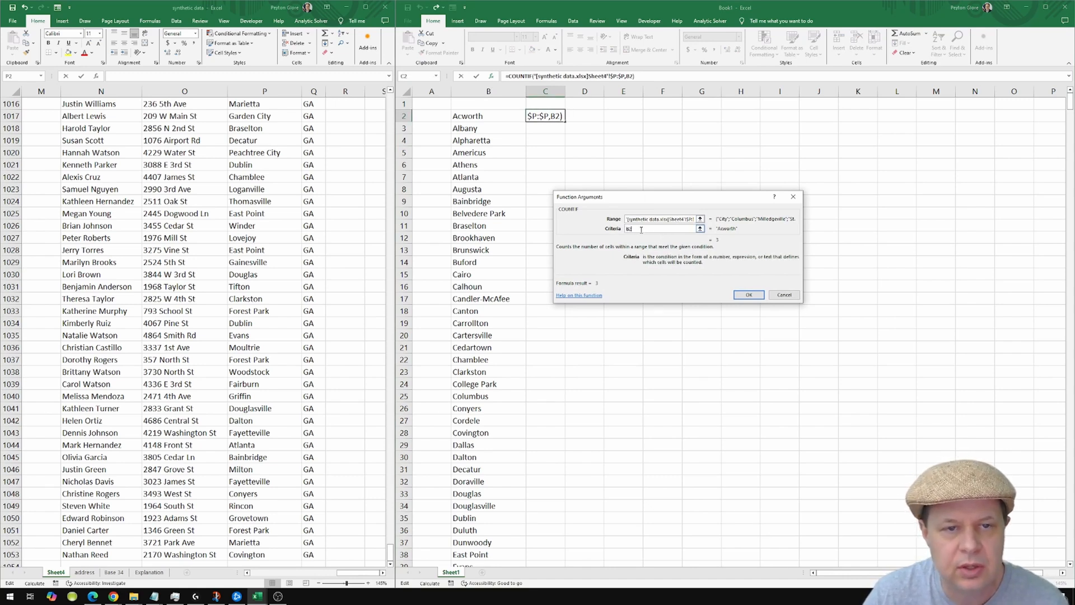
{"action": "type", "text": "+"}
{"action": "left_click", "coordinate": [496, 117]}
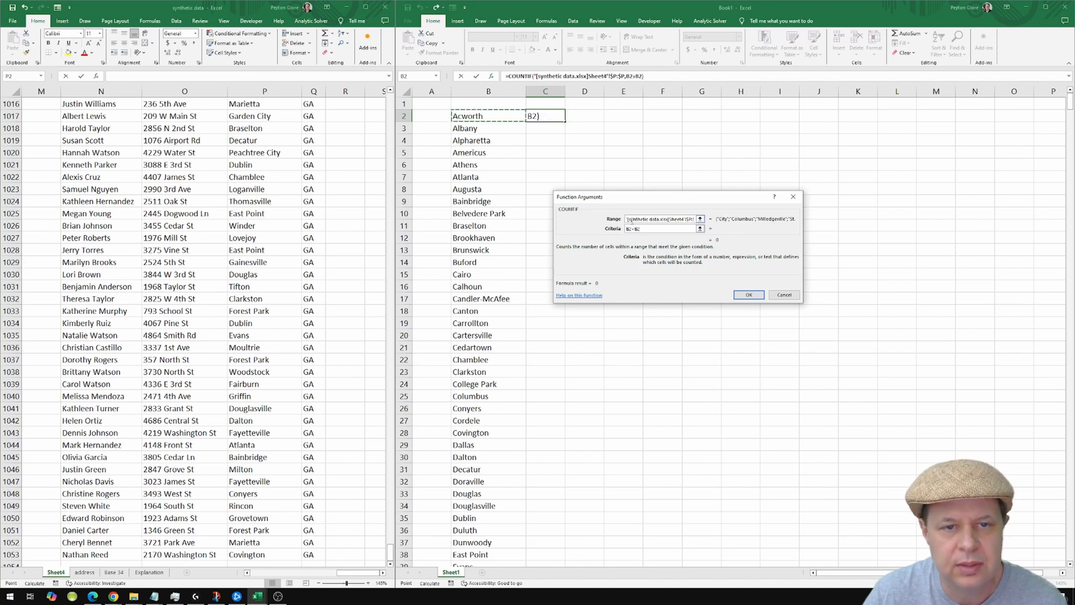
{"action": "key", "text": "BackSpace"}
{"action": "key", "text": "BackSpace"}
{"action": "key", "text": "BackSpace"}
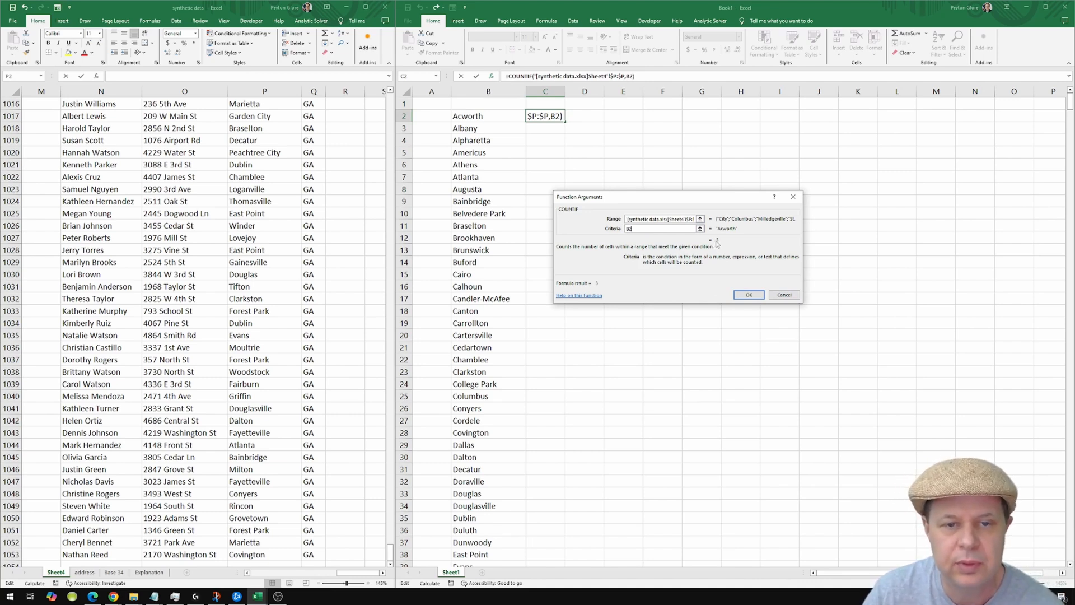
{"action": "left_click", "coordinate": [749, 296]}
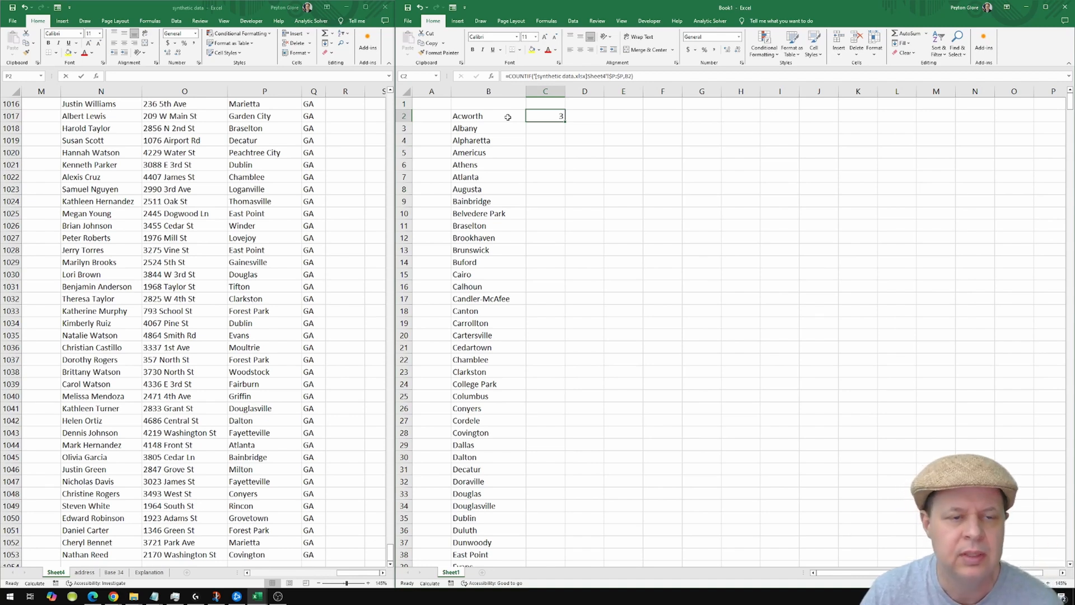
Paste C2's count formula into C3:C27, undo that paste, and bring up Paste Special.
{"action": "right_click", "coordinate": [552, 116]}
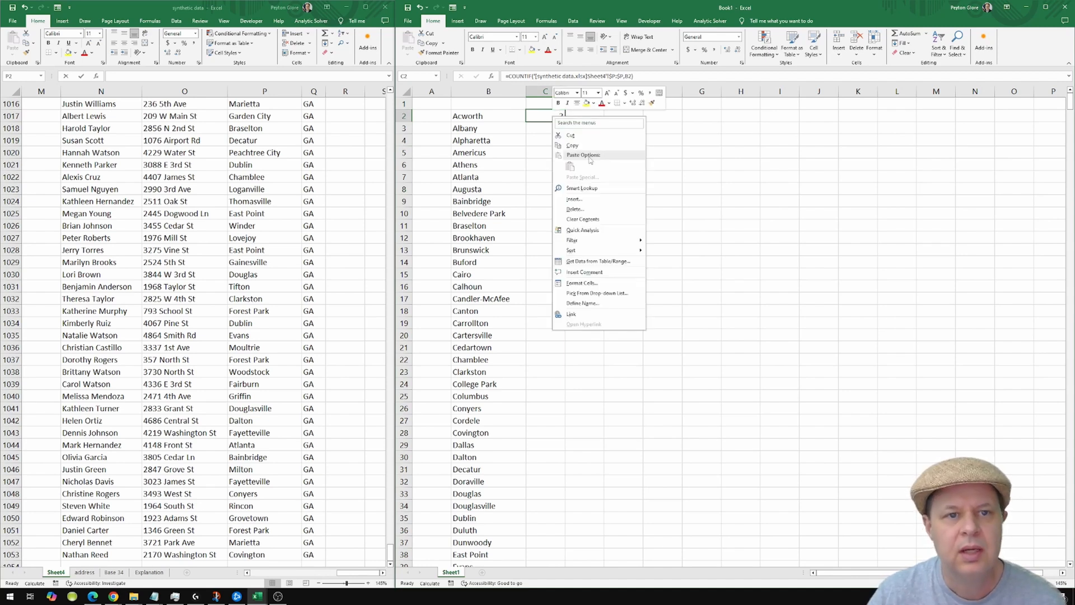
{"action": "left_click", "coordinate": [558, 130]}
{"action": "left_click_drag", "start_coordinate": [558, 130], "coordinate": [561, 420]}
{"action": "right_click", "coordinate": [560, 420]}
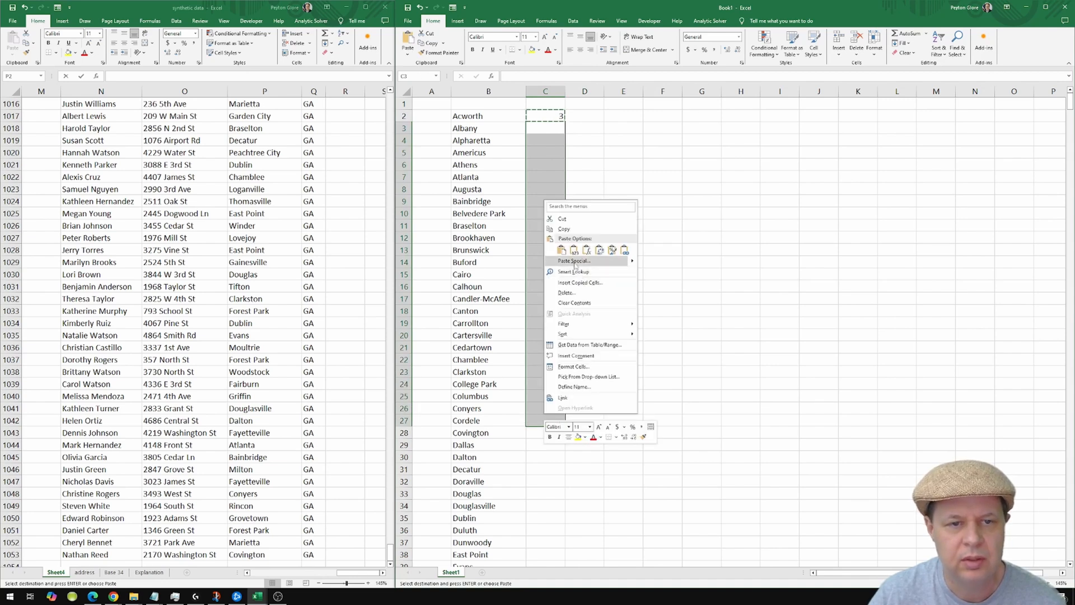
{"action": "left_click", "coordinate": [561, 250]}
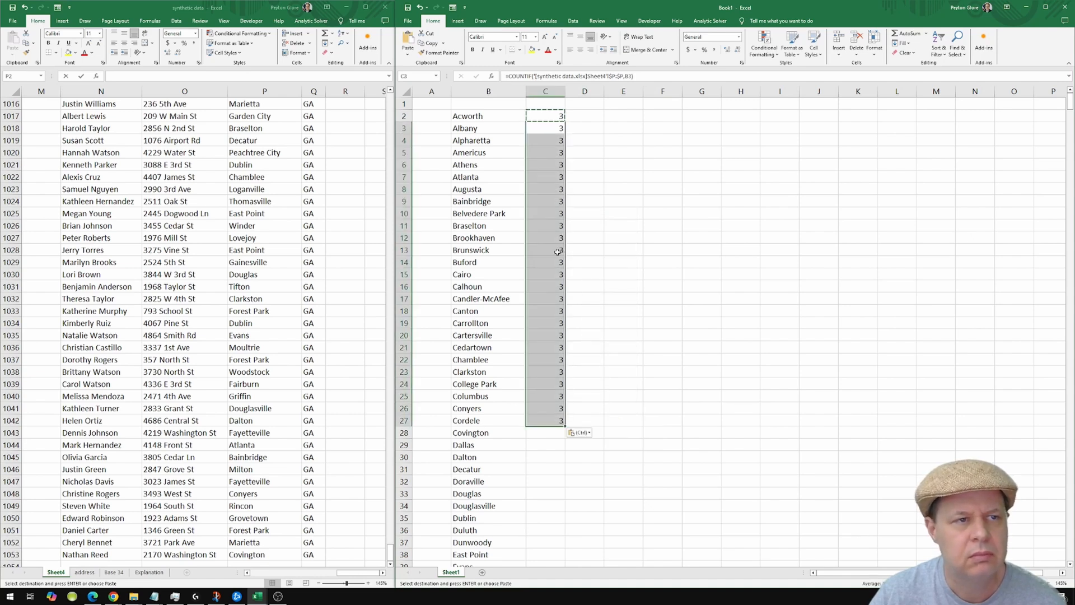
{"action": "left_click", "coordinate": [556, 240]}
{"action": "left_click", "coordinate": [558, 166]}
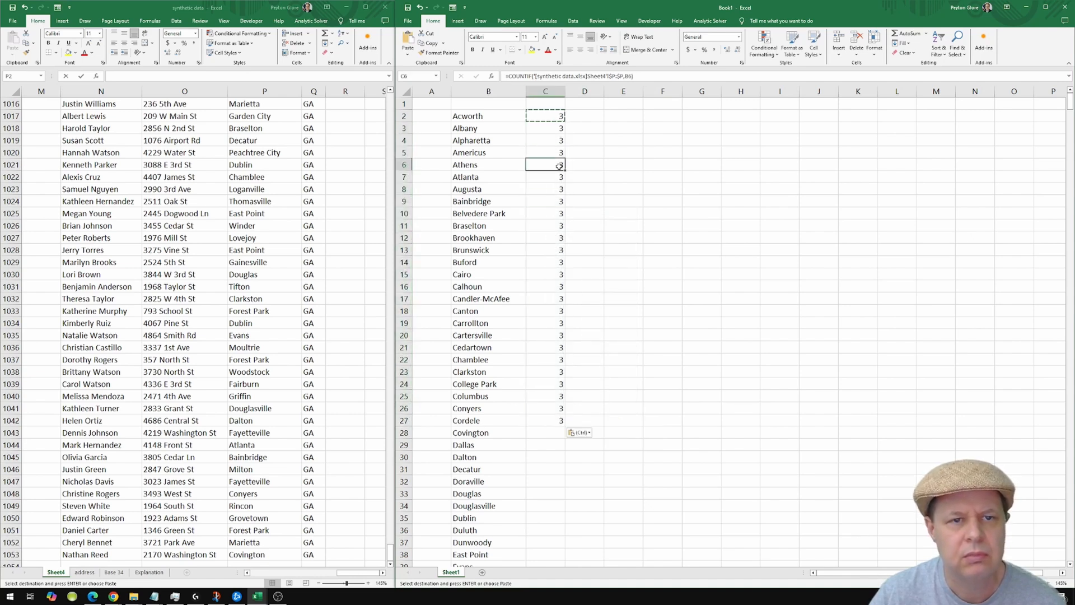
{"action": "key", "text": "ctrl+z"}
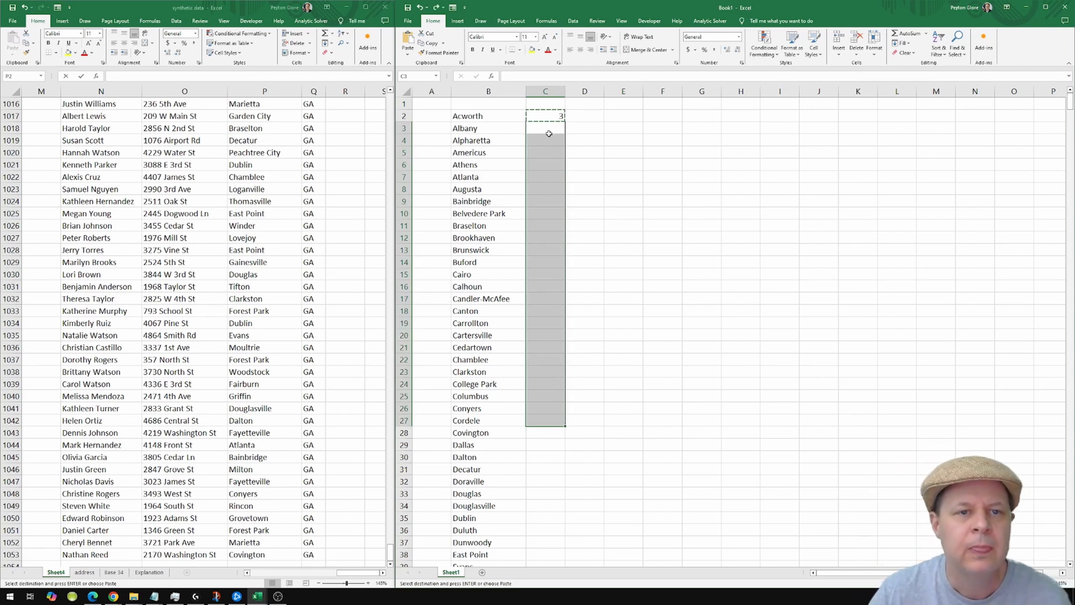
{"action": "key", "text": "alt+e"}
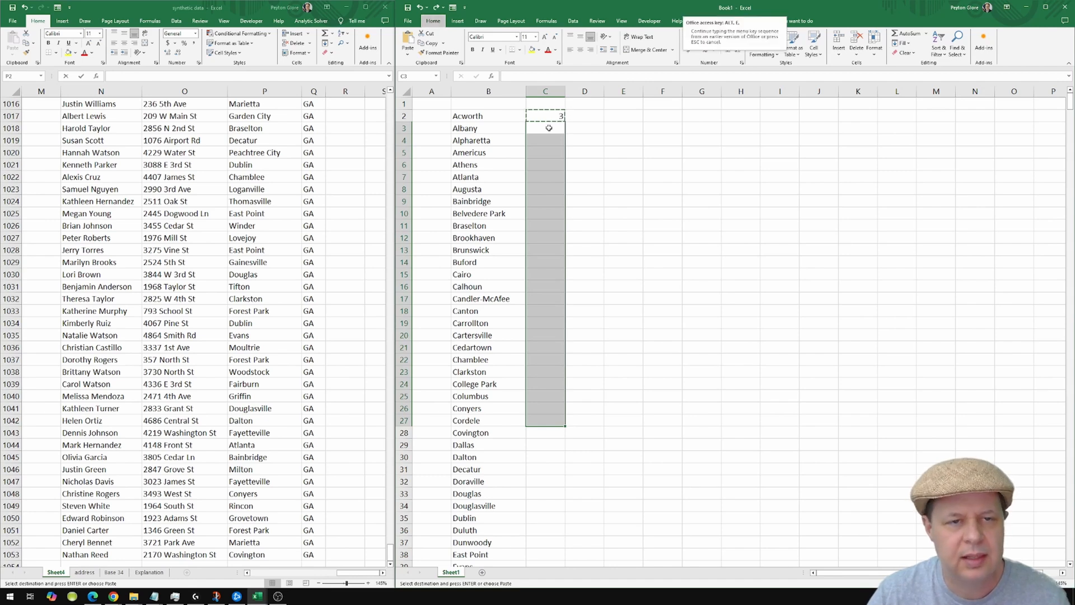
{"action": "key", "text": "s"}
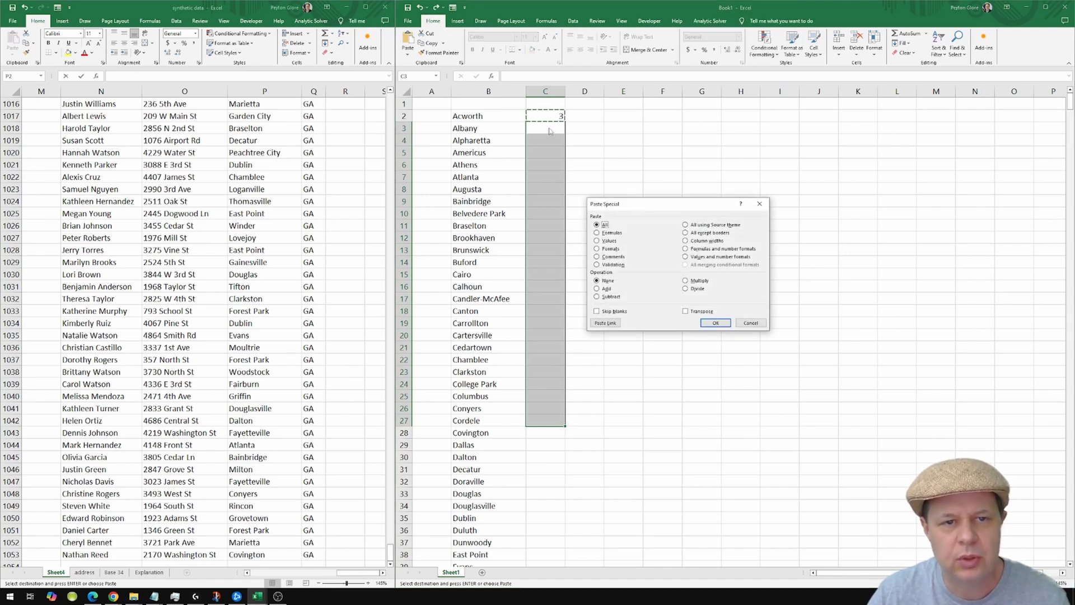
{"action": "left_click", "coordinate": [608, 233]}
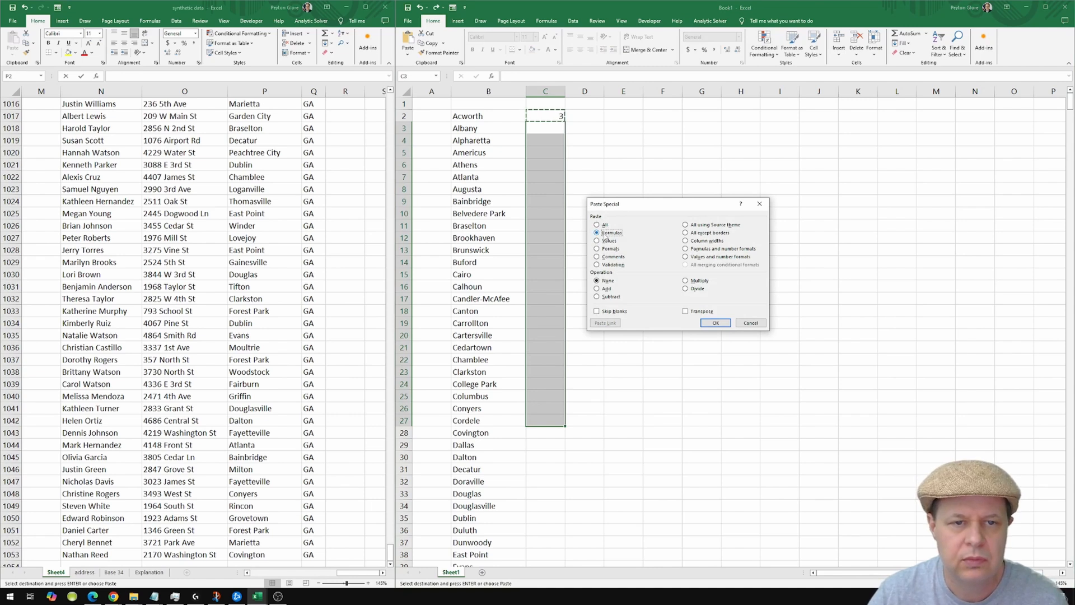
{"action": "left_click", "coordinate": [701, 249]}
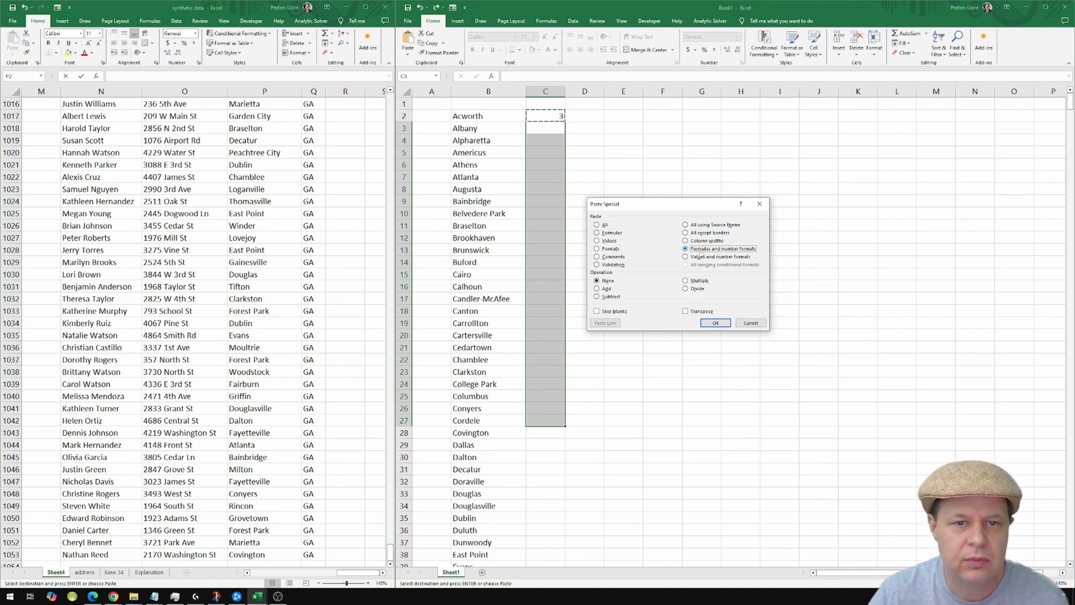
{"action": "left_click", "coordinate": [717, 323]}
{"action": "key", "text": "ctrl+z"}
{"action": "left_click", "coordinate": [559, 117]}
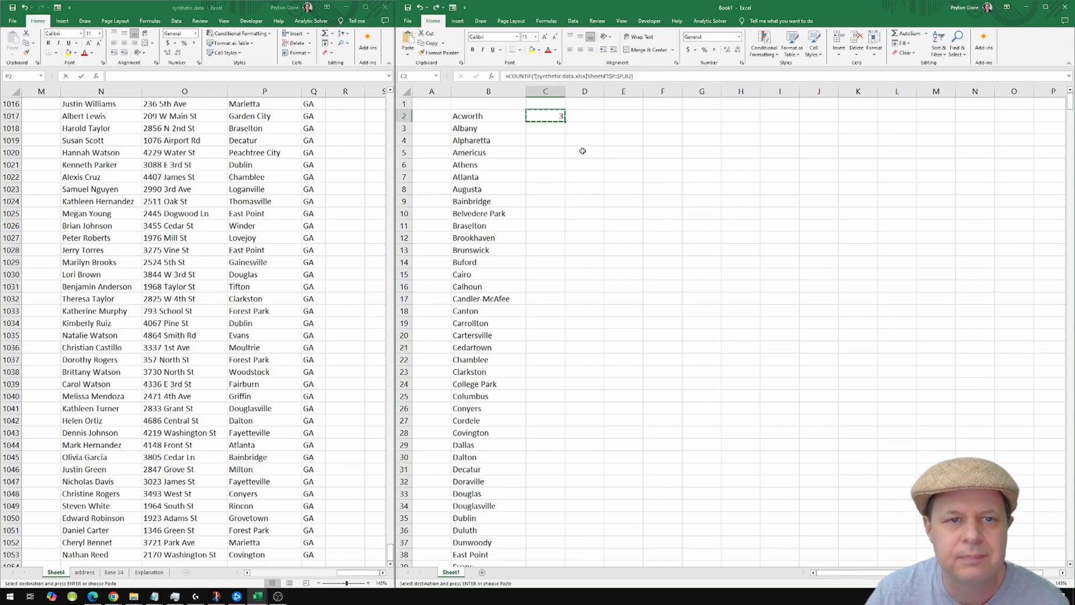
Fill the C2 COUNTIF formula down column C beside every city using the fill handle.
{"action": "scroll", "coordinate": [569, 114], "scroll_direction": "up", "scroll_amount": 10}
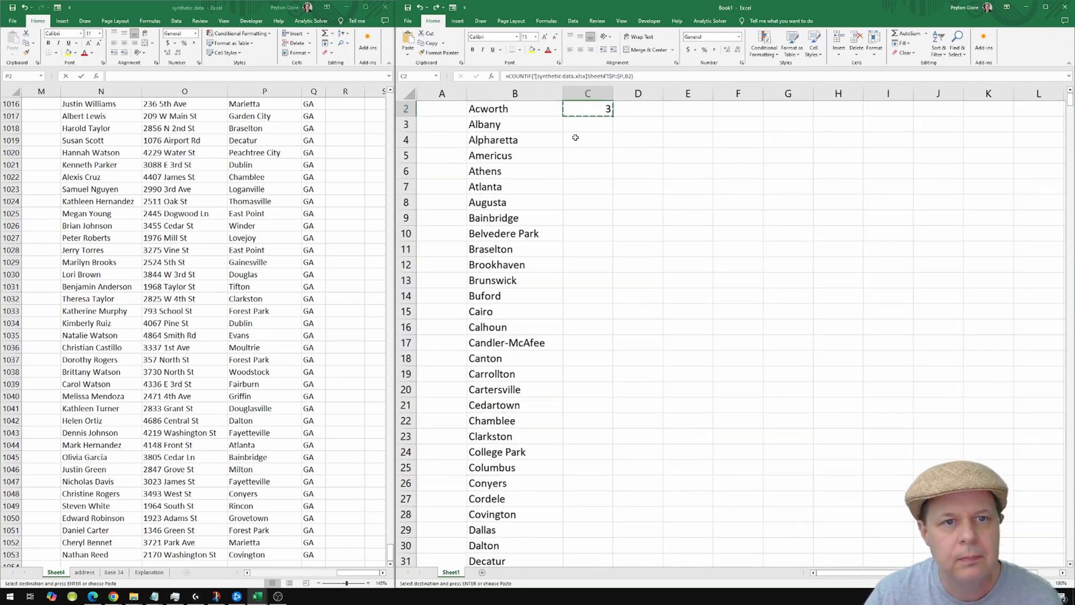
{"action": "scroll", "coordinate": [742, 173], "scroll_direction": "up", "scroll_amount": 1}
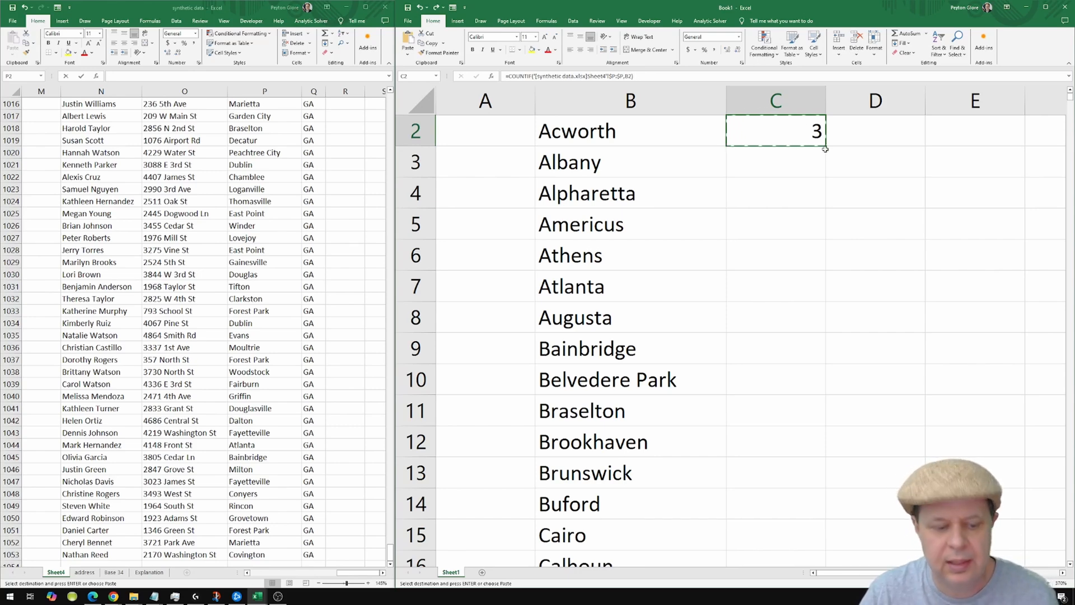
{"action": "scroll", "coordinate": [817, 155], "scroll_direction": "down", "scroll_amount": 12, "text": "ctrl"}
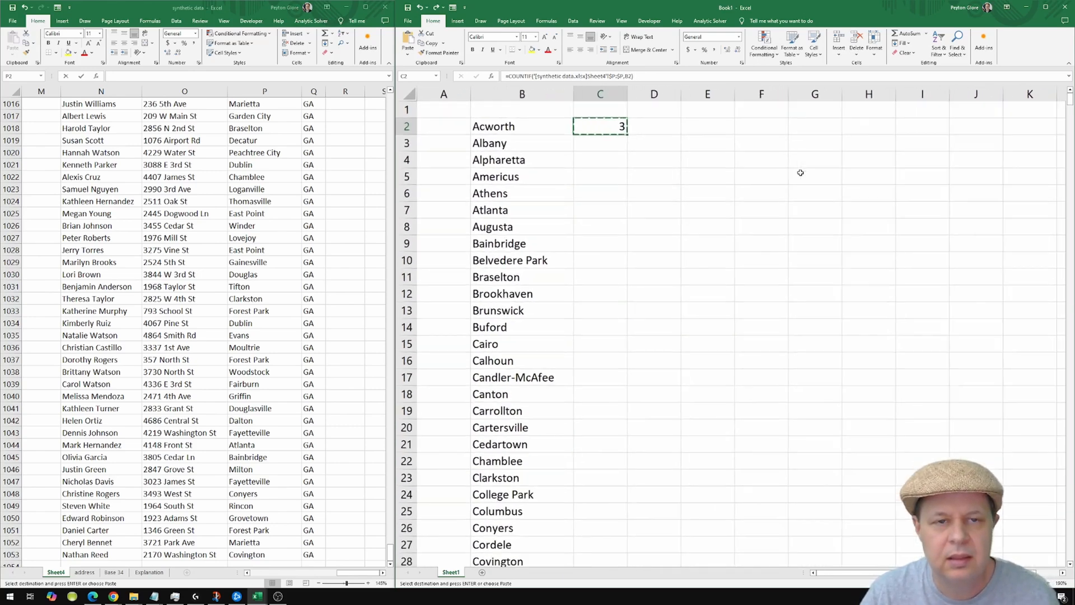
{"action": "double_click", "coordinate": [617, 134]}
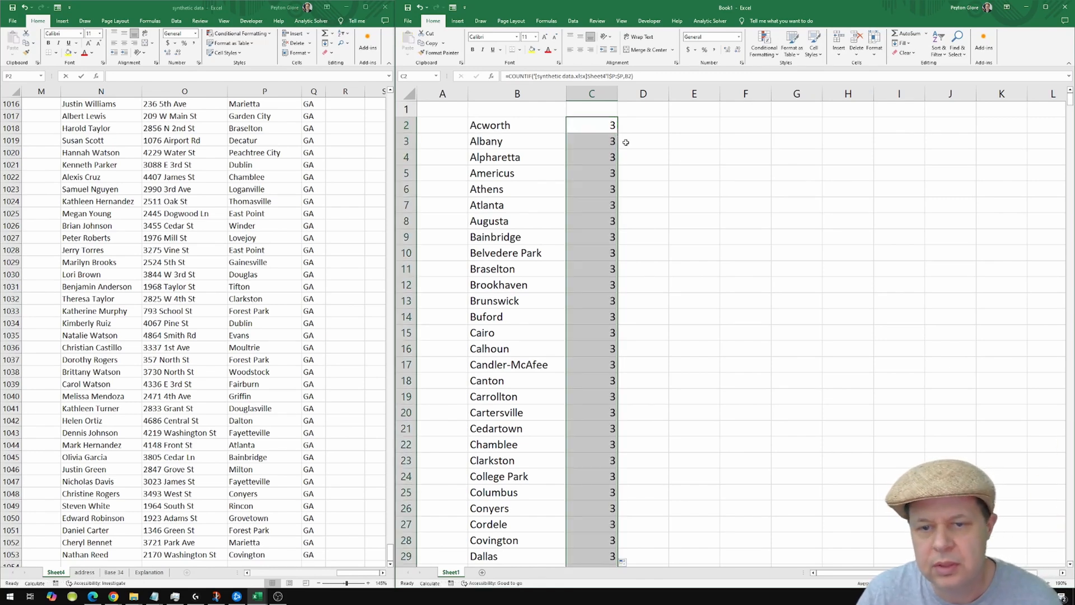
{"action": "left_click", "coordinate": [590, 248]}
{"action": "key", "text": "Left"}
{"action": "key", "text": "ctrl+Down"}
{"action": "key", "text": "Right"}
{"action": "key", "text": "Down"}
{"action": "key", "text": "Up"}
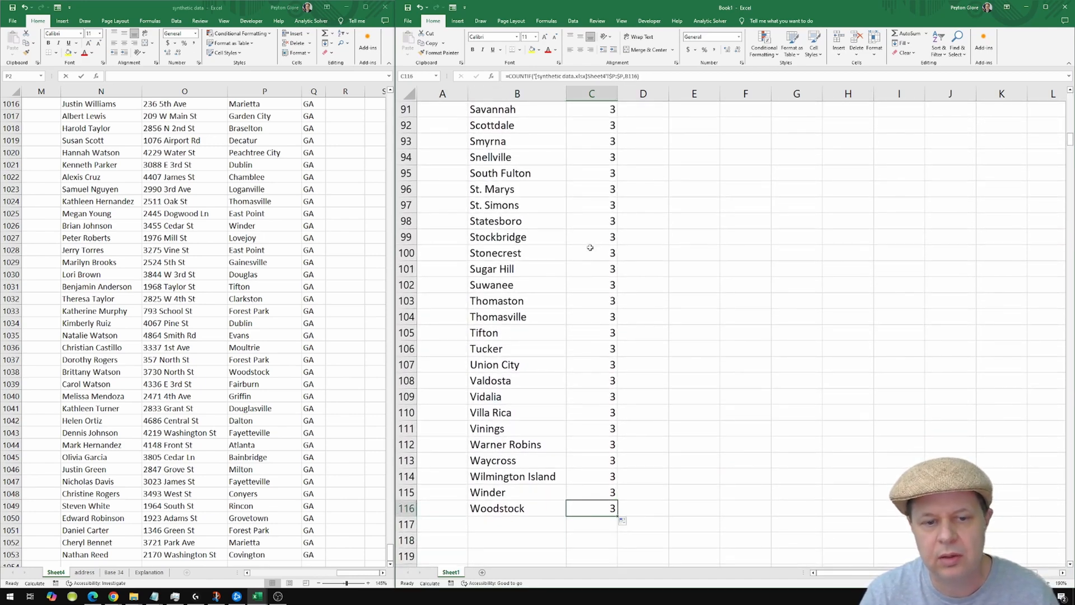
{"action": "key", "text": "ctrl+Up"}
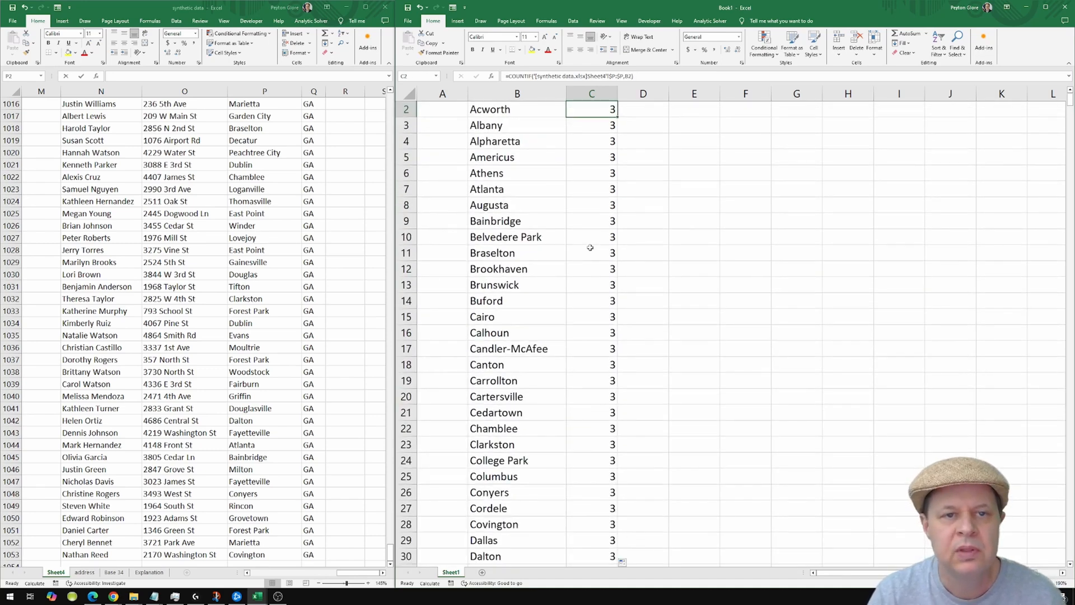
{"action": "key", "text": "Up"}
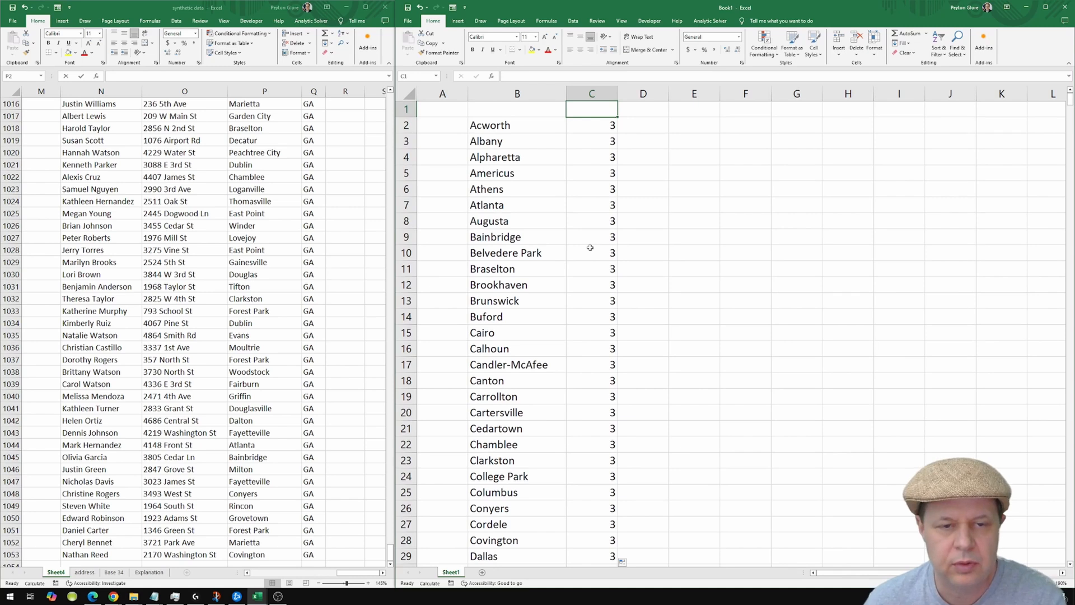
{"action": "key", "text": "F9"}
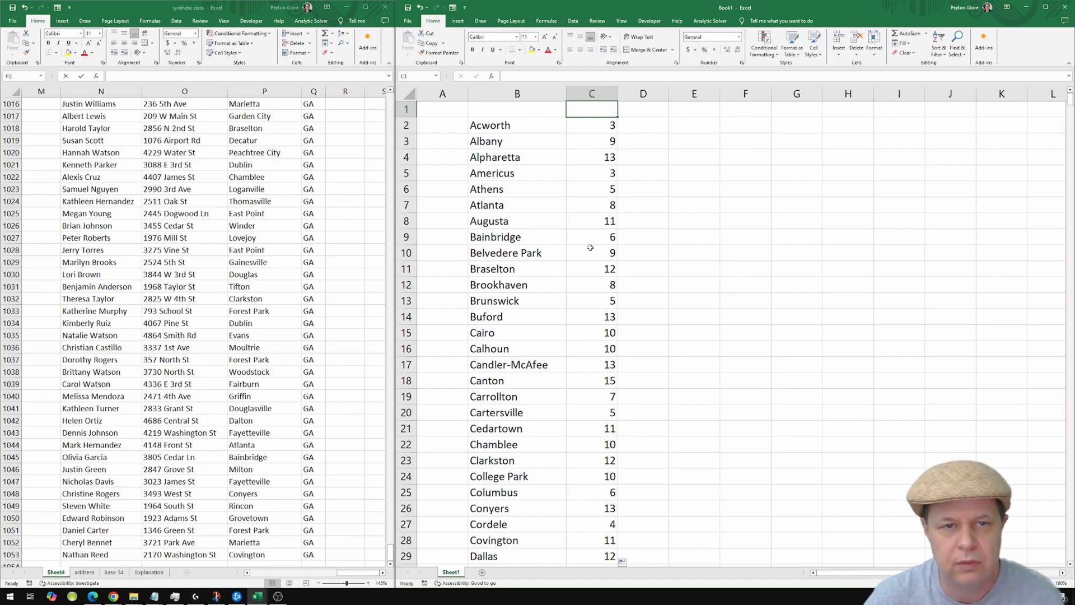
{"action": "scroll", "coordinate": [613, 238], "scroll_direction": "down", "scroll_amount": 1}
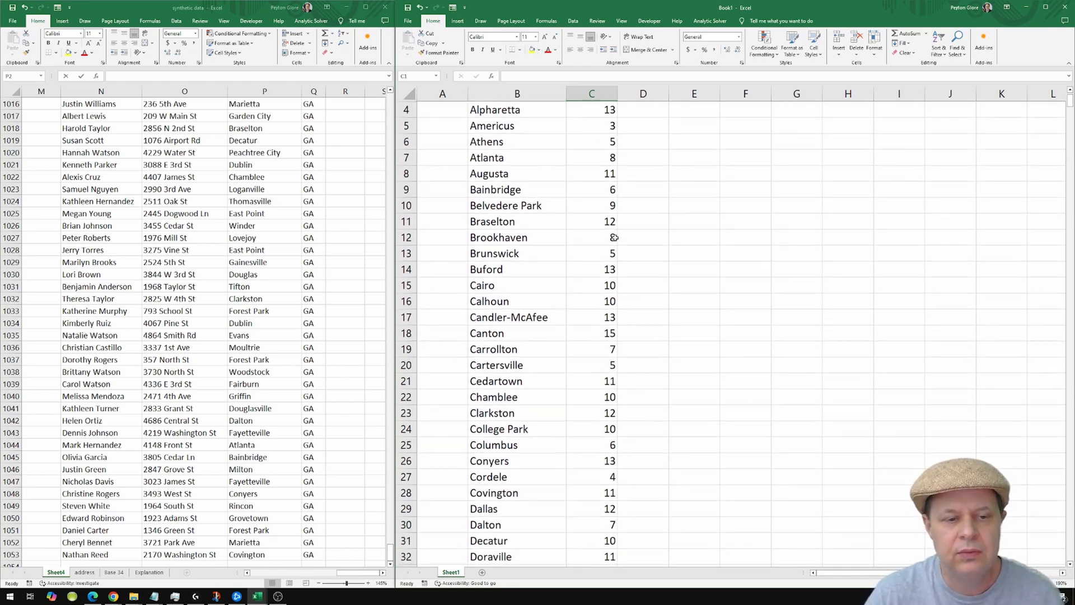
{"action": "scroll", "coordinate": [614, 236], "scroll_direction": "down", "scroll_amount": 2}
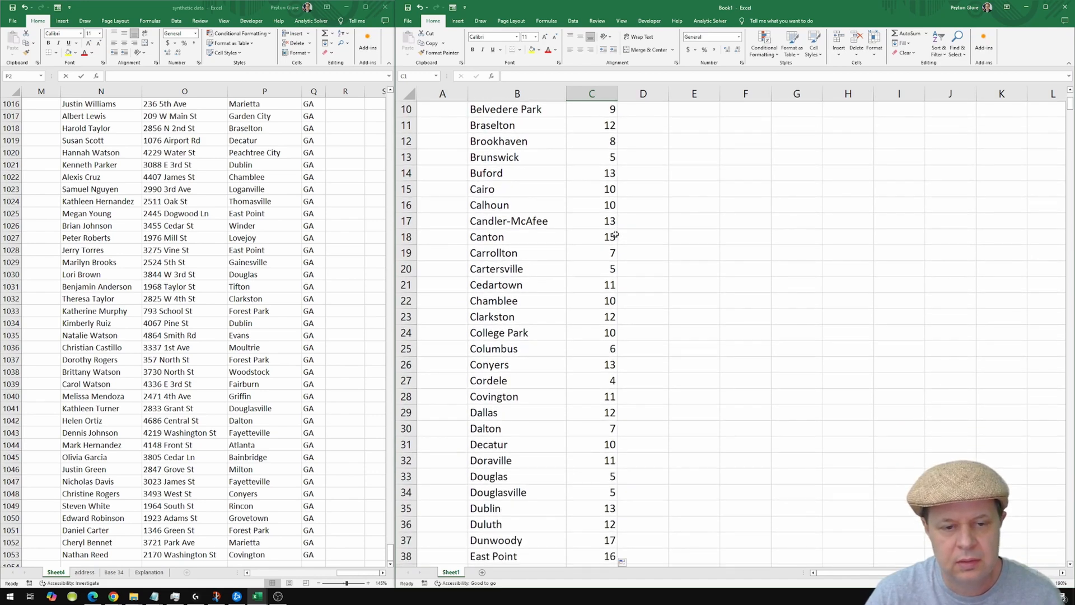
{"action": "scroll", "coordinate": [614, 235], "scroll_direction": "down", "scroll_amount": 3}
{"action": "scroll", "coordinate": [614, 234], "scroll_direction": "down", "scroll_amount": 1}
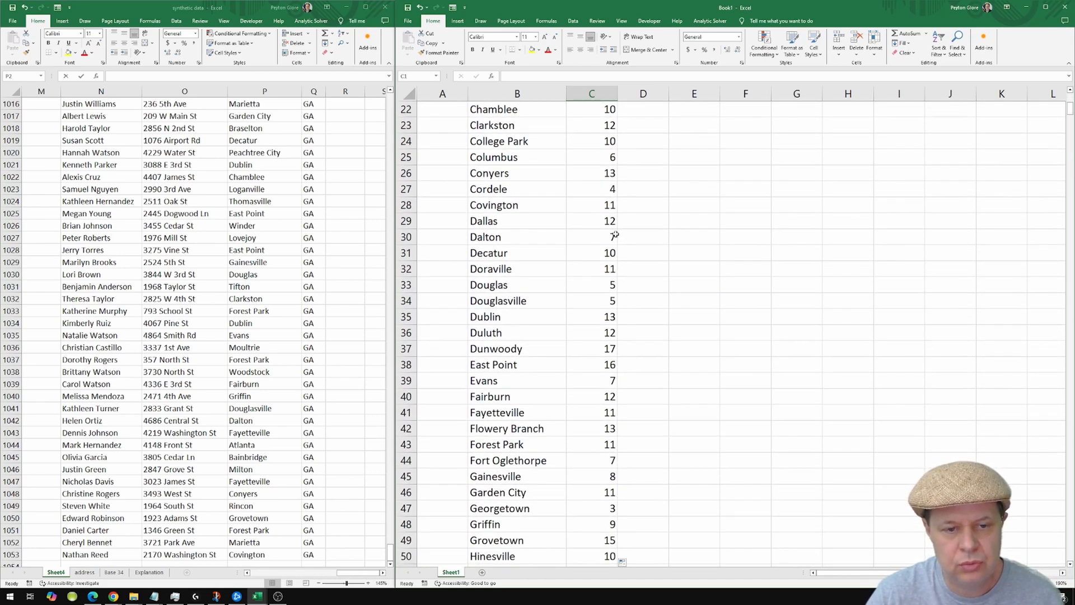
{"action": "scroll", "coordinate": [615, 235], "scroll_direction": "down", "scroll_amount": 7}
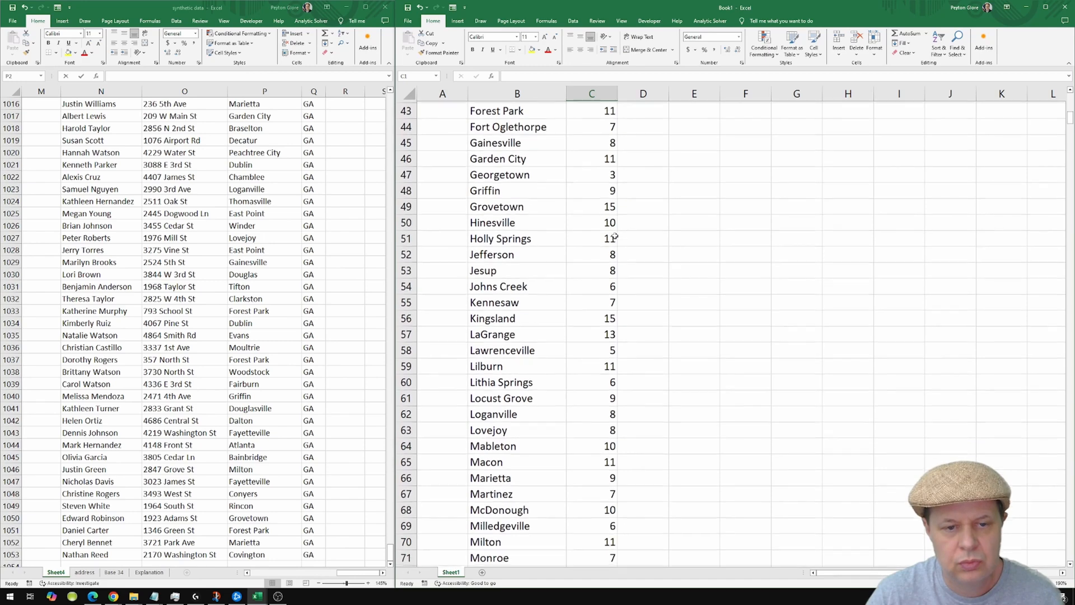
{"action": "scroll", "coordinate": [614, 235], "scroll_direction": "down", "scroll_amount": 2}
{"action": "scroll", "coordinate": [611, 232], "scroll_direction": "down", "scroll_amount": 2}
{"action": "scroll", "coordinate": [612, 231], "scroll_direction": "down", "scroll_amount": 3}
{"action": "scroll", "coordinate": [597, 227], "scroll_direction": "up", "scroll_amount": 7}
{"action": "scroll", "coordinate": [597, 227], "scroll_direction": "up", "scroll_amount": 14}
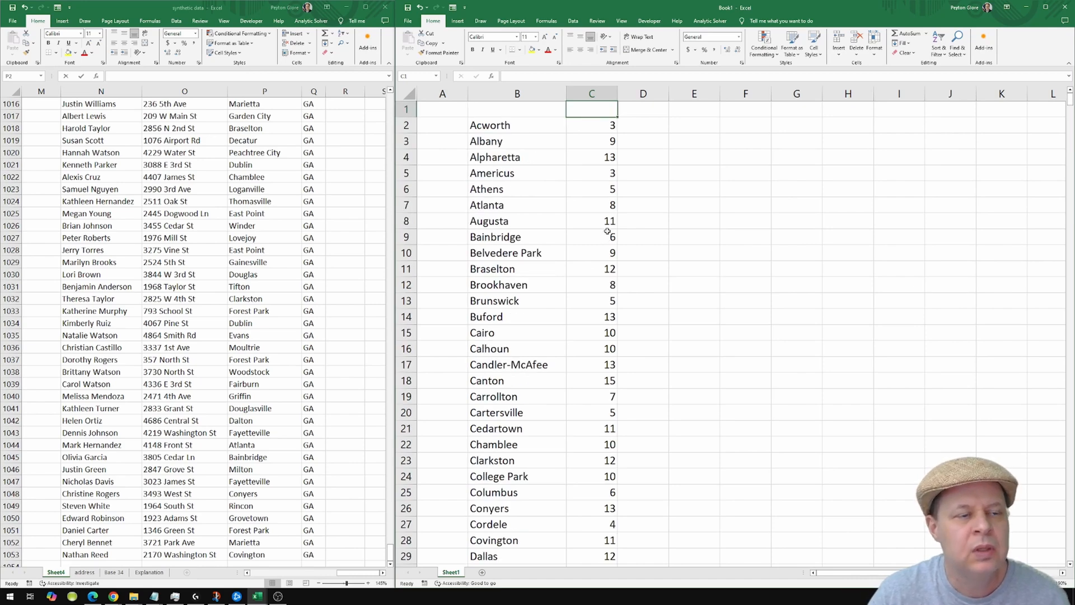
Type a person's full name in E2, autofit column E, and start =COUNTIF( in F2.
{"action": "left_click", "coordinate": [609, 227]}
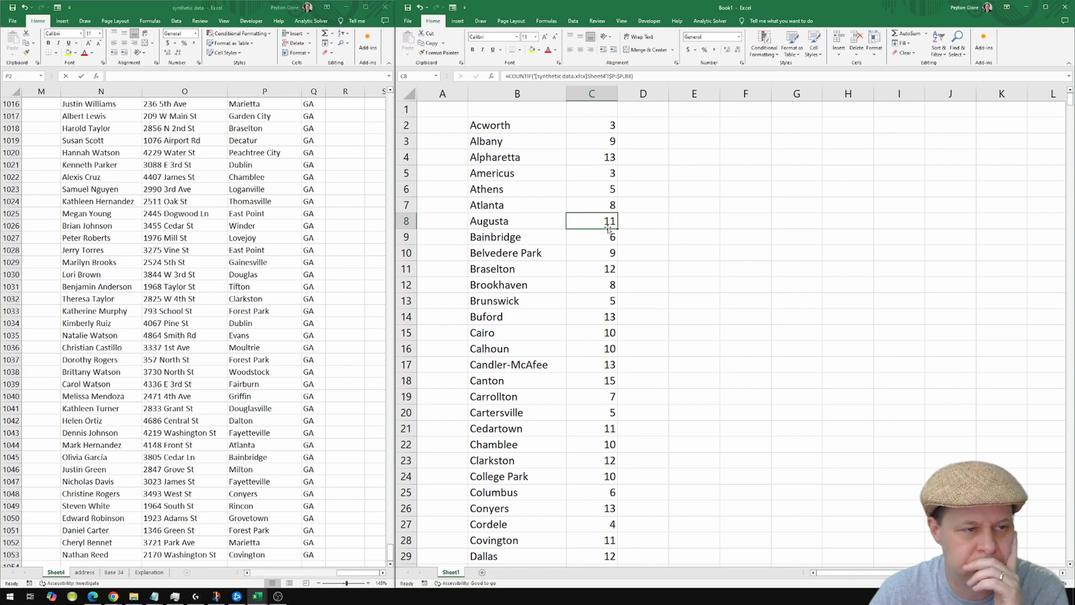
{"action": "left_click", "coordinate": [698, 133]}
{"action": "type", "text": "Br"}
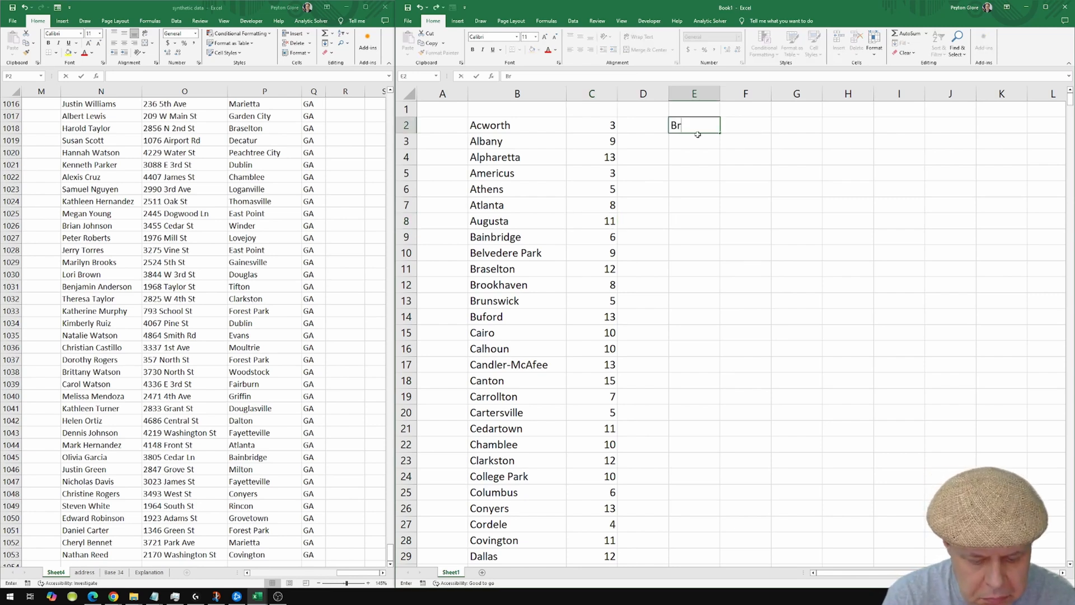
{"action": "type", "text": "ittany Green"}
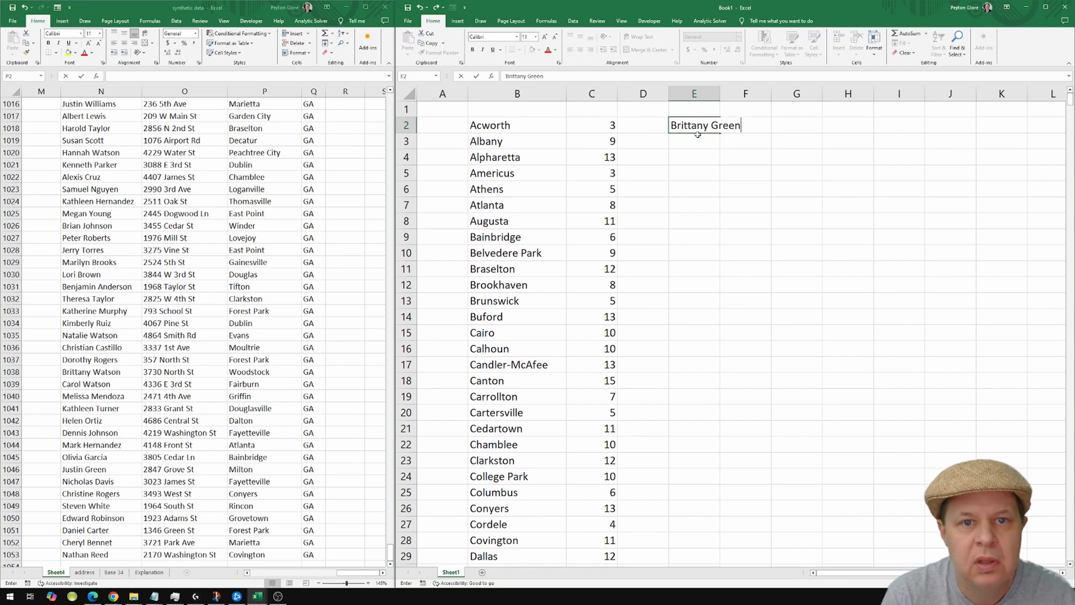
{"action": "key", "text": "Return"}
{"action": "left_click", "coordinate": [697, 130]}
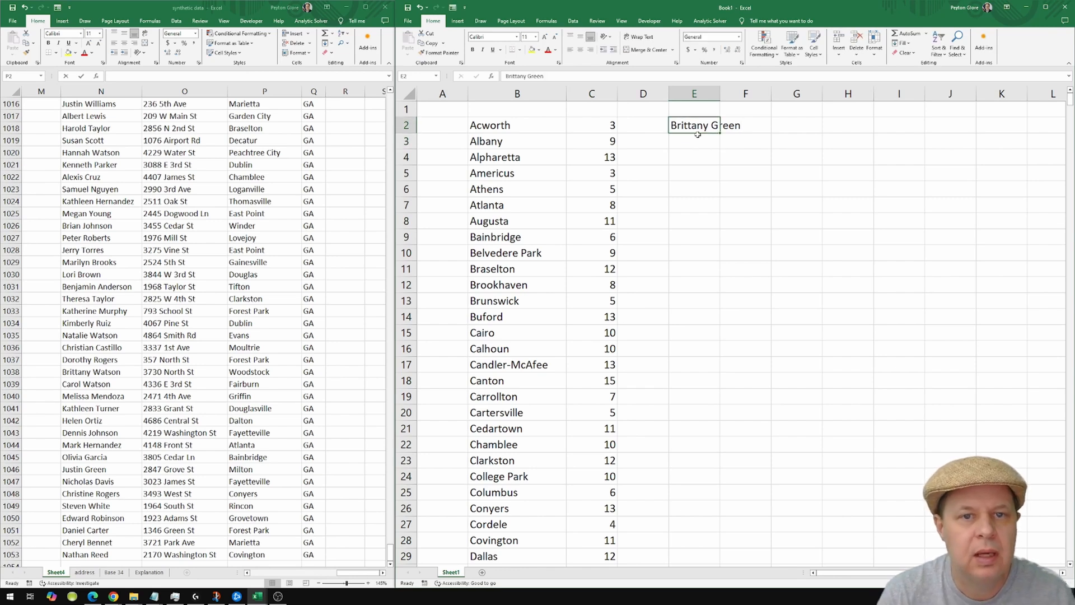
{"action": "double_click", "coordinate": [722, 91]}
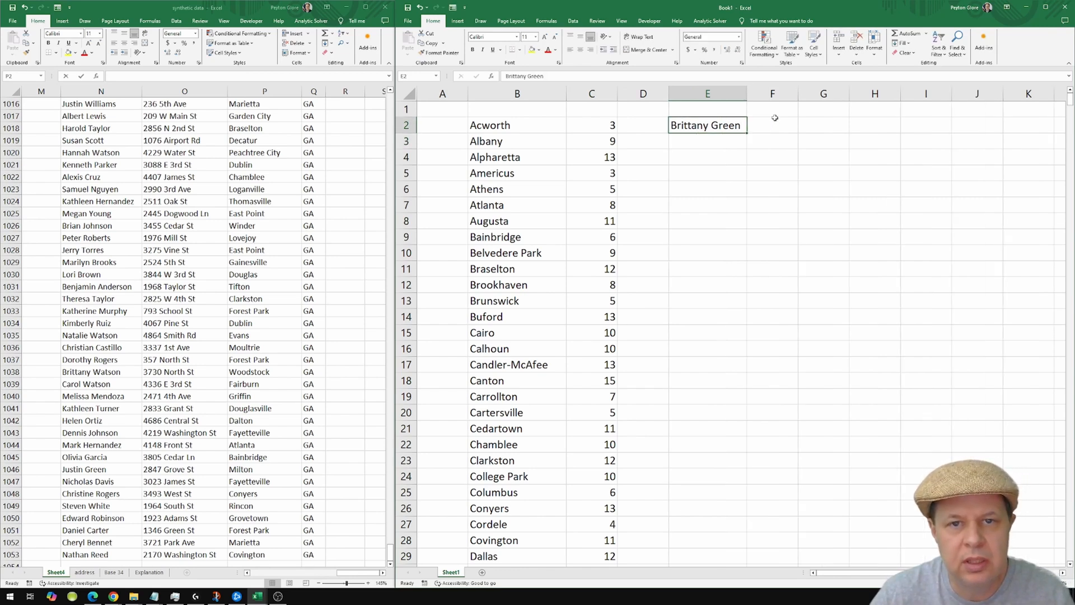
{"action": "left_click", "coordinate": [775, 122]}
{"action": "type", "text": "=countif("}
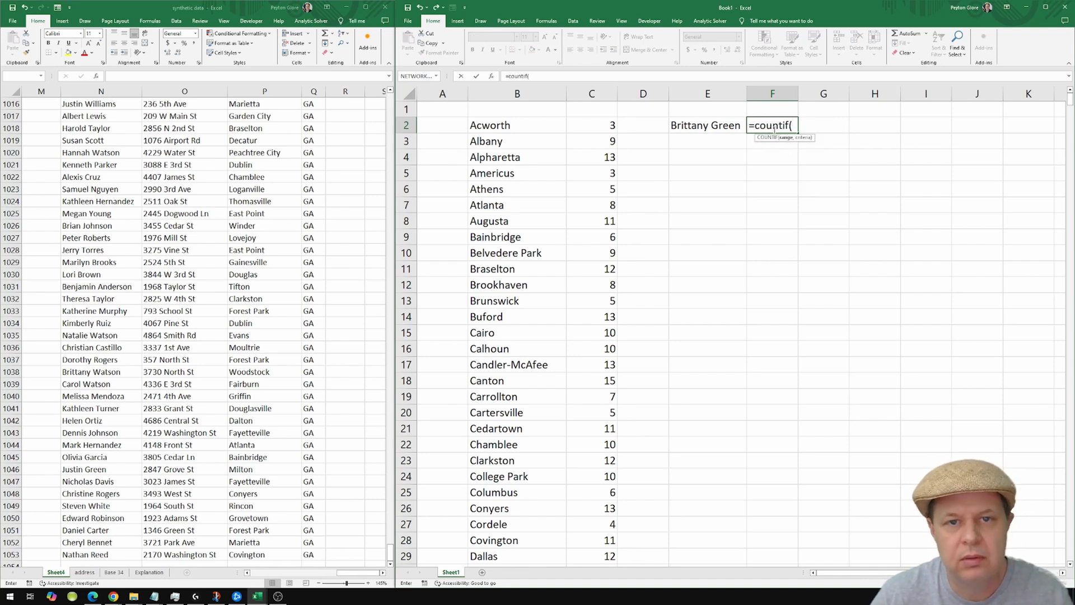
Complete F2 as a COUNTIF over Sheet4 column $N:$N with criterion E2, returning 0.
{"action": "left_click", "coordinate": [111, 93]}
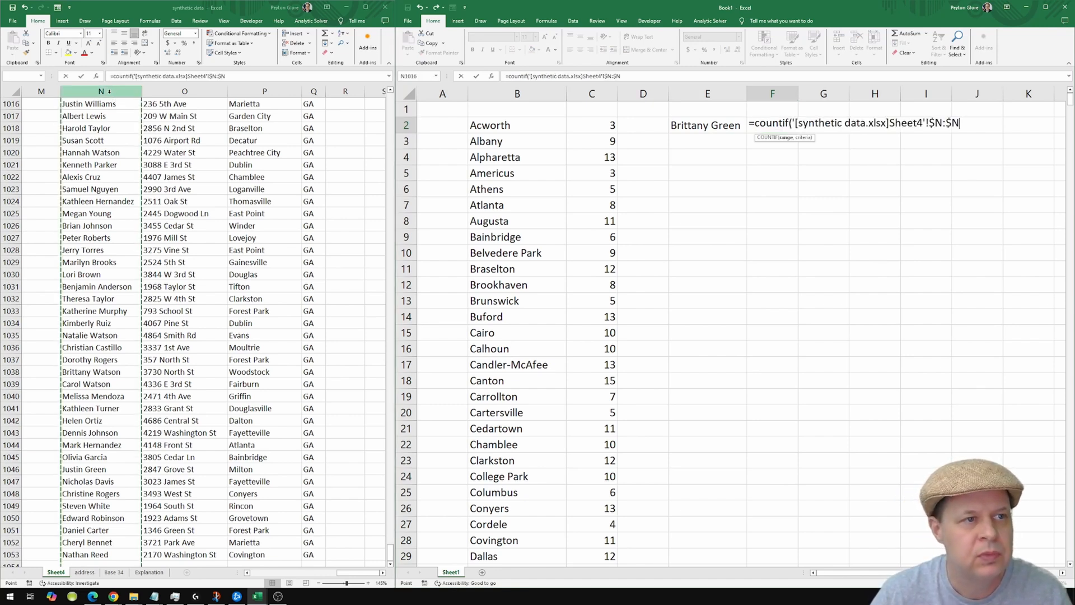
{"action": "type", "text": ","}
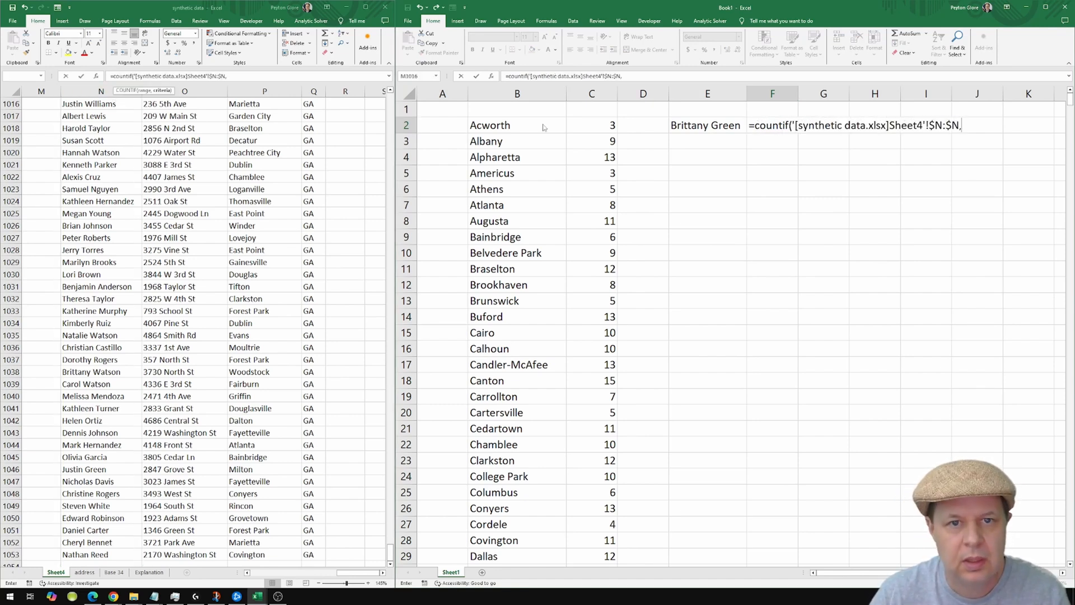
{"action": "left_click", "coordinate": [713, 127]}
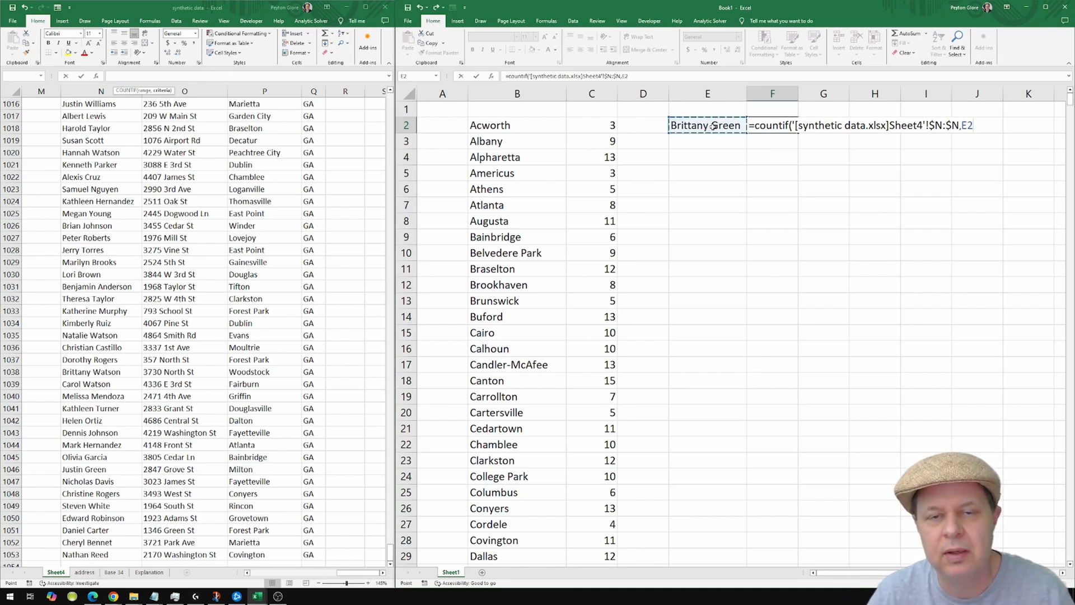
{"action": "key", "text": "Return"}
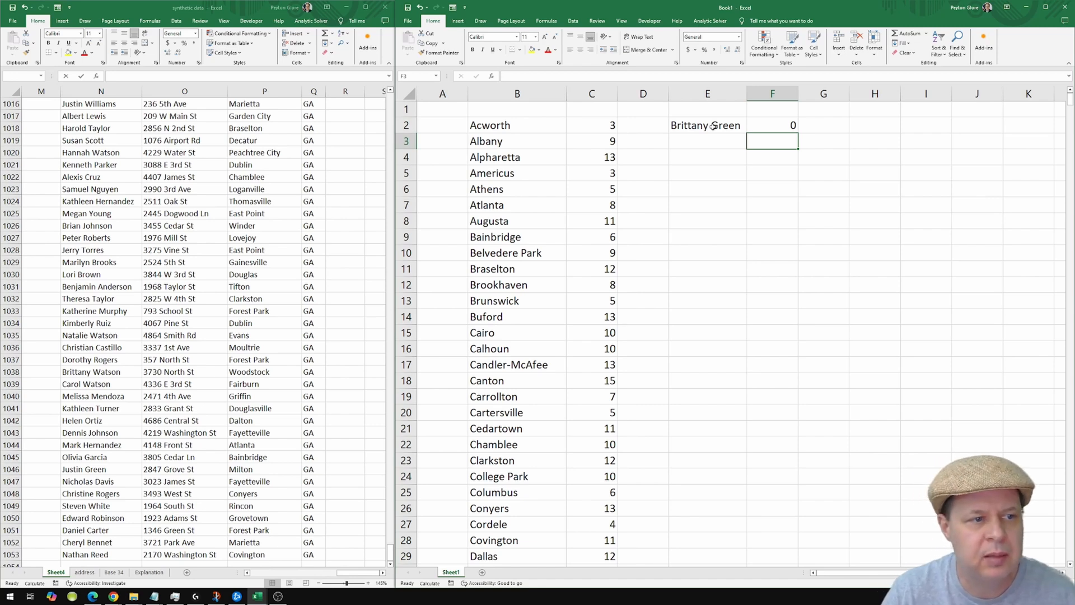
{"action": "left_click", "coordinate": [713, 127]}
{"action": "key", "text": "F2"}
Replace the surname in E2 twice, trying two different candidate surnames.
{"action": "key", "text": "BackSpace"}
{"action": "key", "text": "BackSpace"}
{"action": "key", "text": "BackSpace"}
{"action": "key", "text": "BackSpace"}
{"action": "key", "text": "BackSpace"}
{"action": "type", "text": "M"}
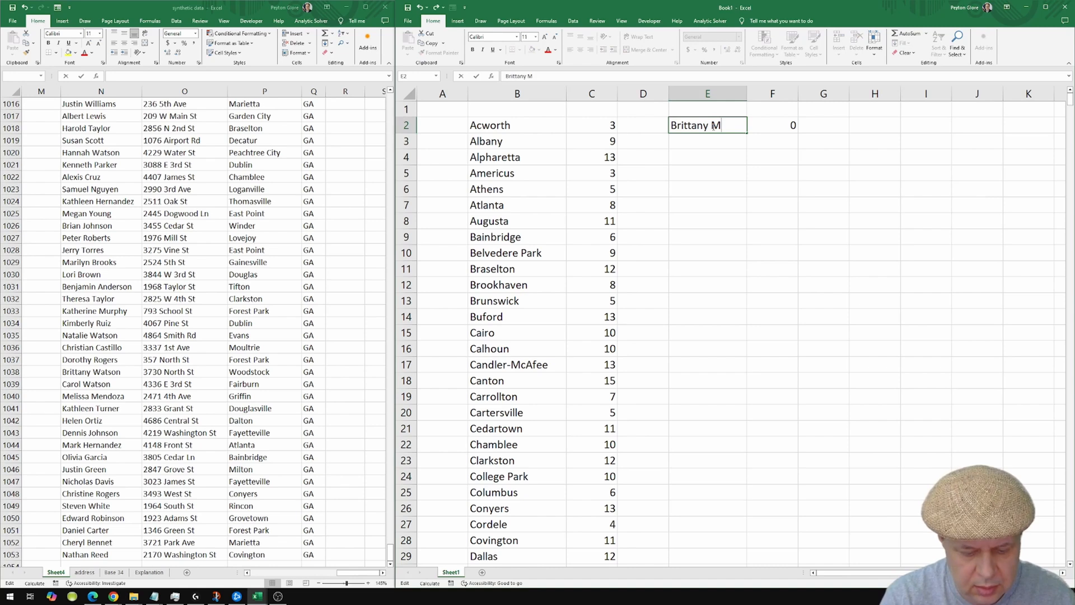
{"action": "type", "text": "urphy"}
{"action": "key", "text": "Return"}
{"action": "left_click", "coordinate": [713, 125]}
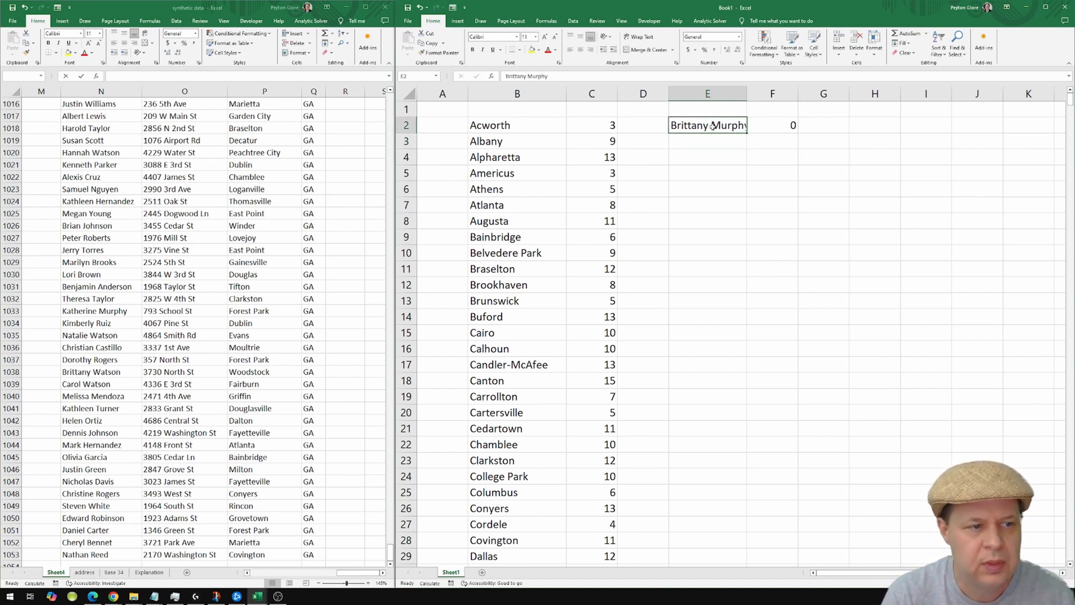
{"action": "key", "text": "F2"}
{"action": "key", "text": "BackSpace"}
{"action": "key", "text": "BackSpace"}
{"action": "key", "text": "BackSpace"}
{"action": "key", "text": "BackSpace"}
{"action": "key", "text": "BackSpace"}
{"action": "key", "text": "BackSpace"}
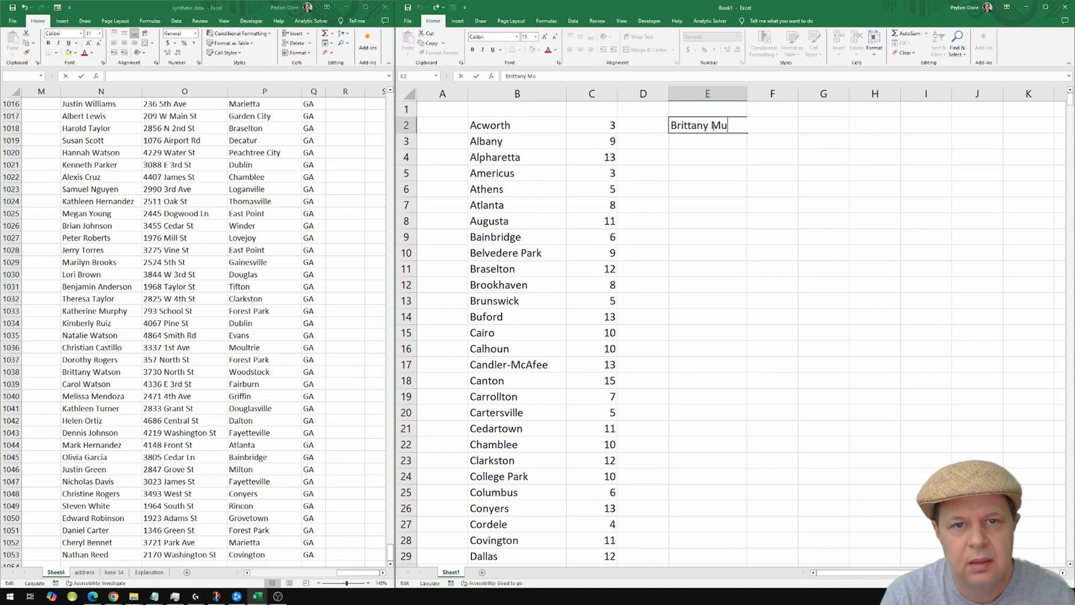
{"action": "type", "text": "Watson"}
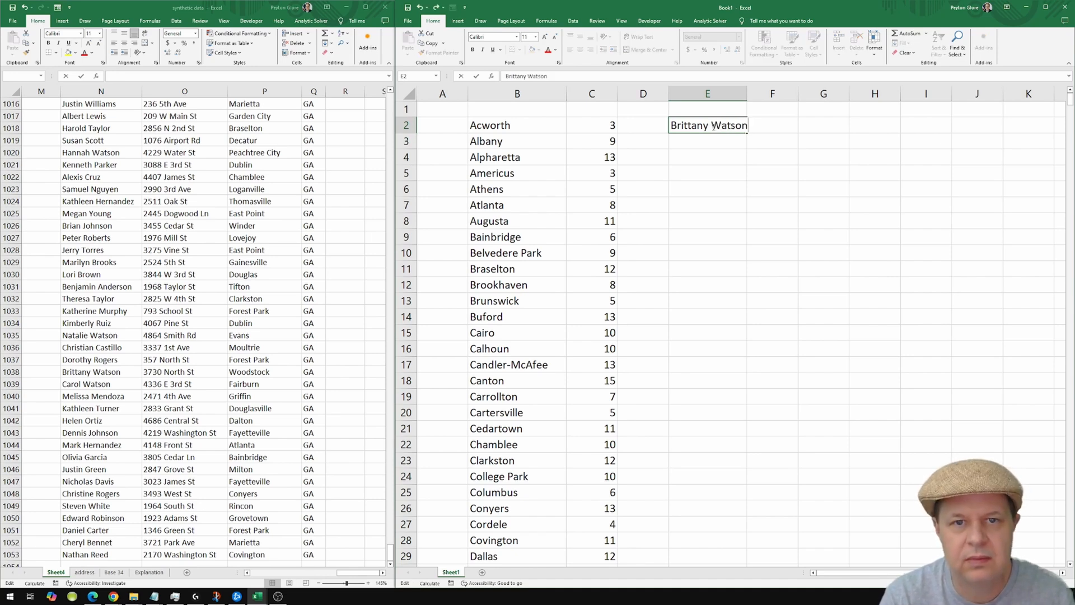
{"action": "key", "text": "Return"}
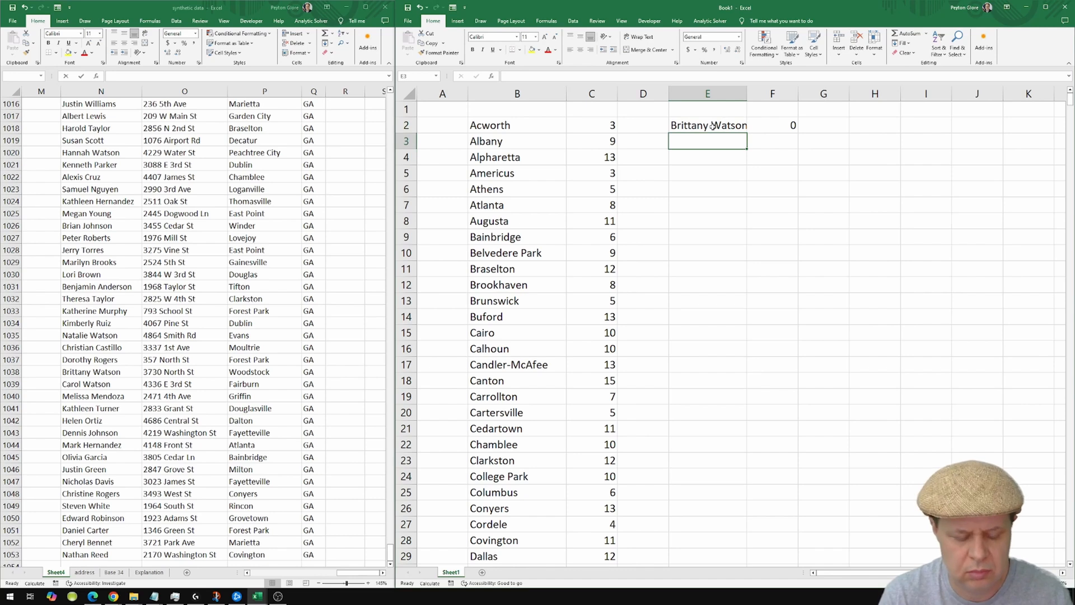
Settle on a surname whose full name appears twice so F2 shows 2, then autofit column E.
{"action": "key", "text": "ctrl+z"}
{"action": "key", "text": "ctrl+z"}
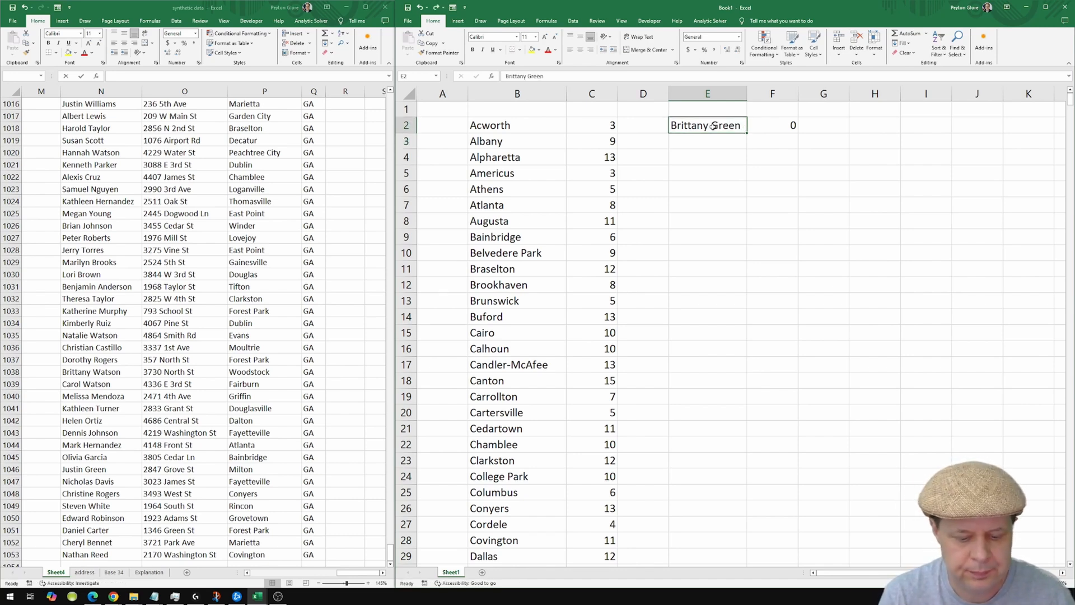
{"action": "key", "text": "ctrl+y"}
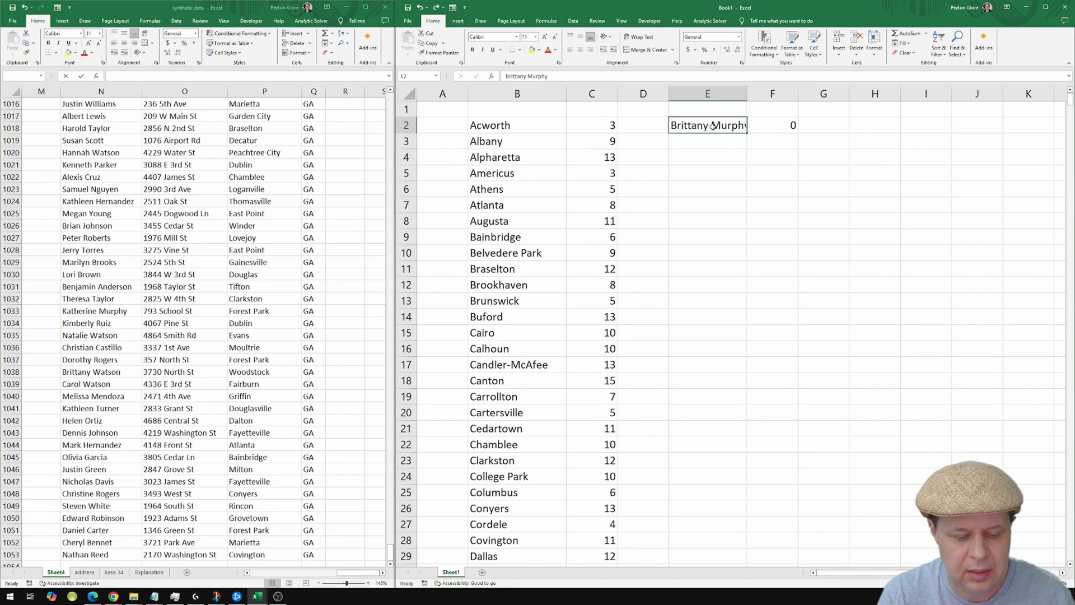
{"action": "key", "text": "F2"}
{"action": "key", "text": "BackSpace"}
{"action": "key", "text": "BackSpace"}
{"action": "key", "text": "BackSpace"}
{"action": "key", "text": "BackSpace"}
{"action": "key", "text": "BackSpace"}
{"action": "key", "text": "BackSpace"}
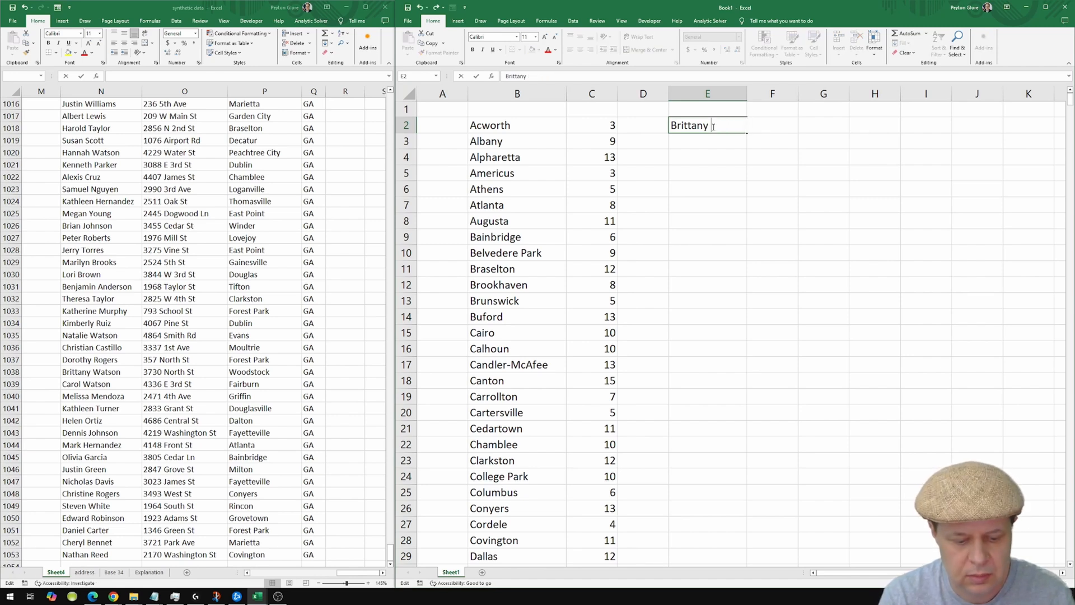
{"action": "type", "text": "Watson"}
{"action": "key", "text": "Return"}
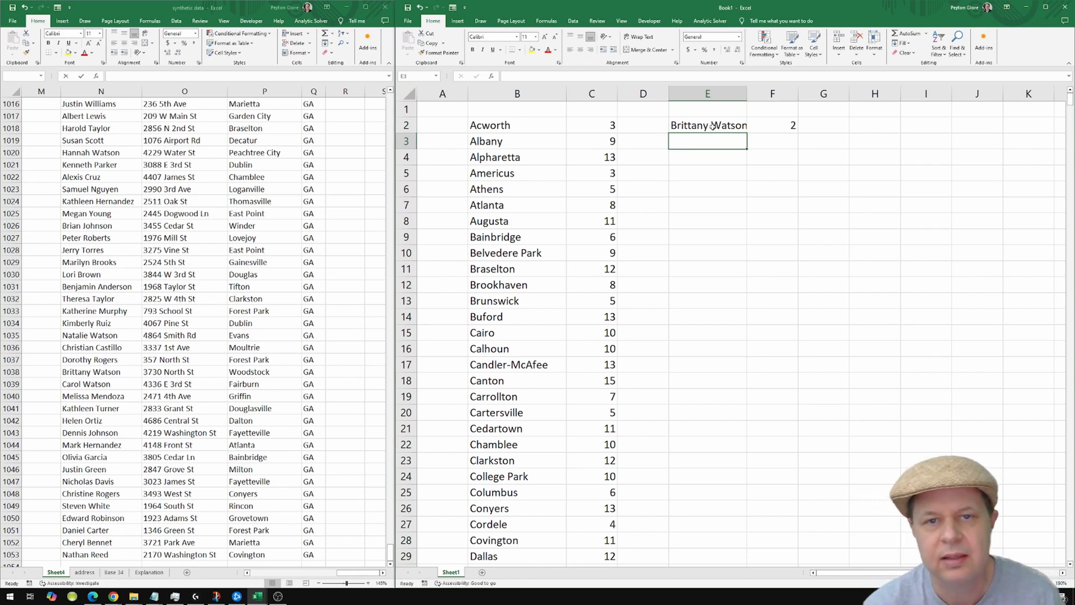
{"action": "double_click", "coordinate": [750, 95]}
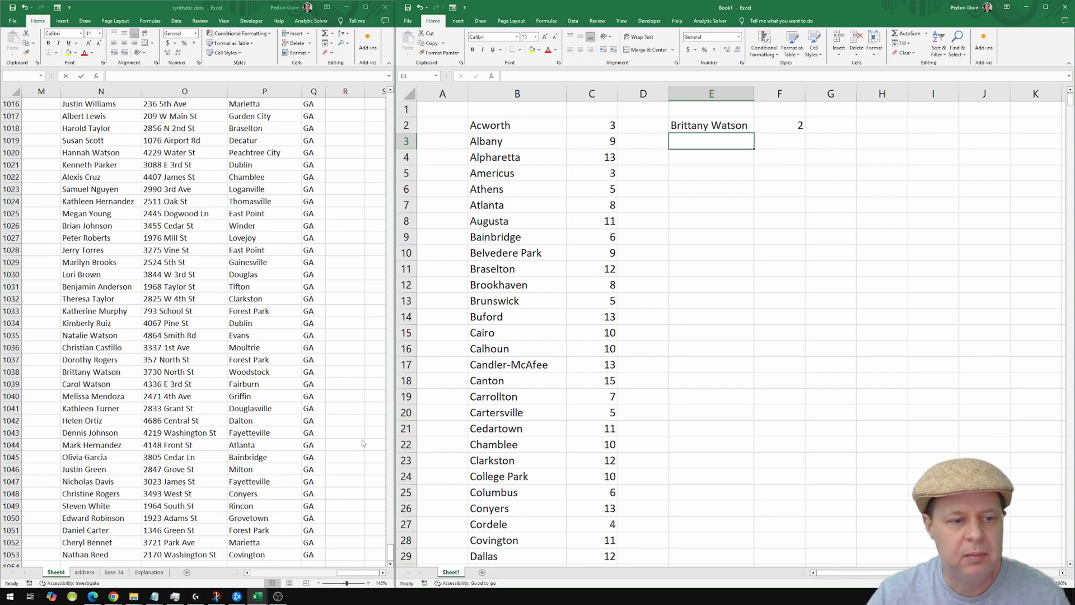
{"action": "left_click_drag", "start_coordinate": [347, 577], "coordinate": [350, 577]}
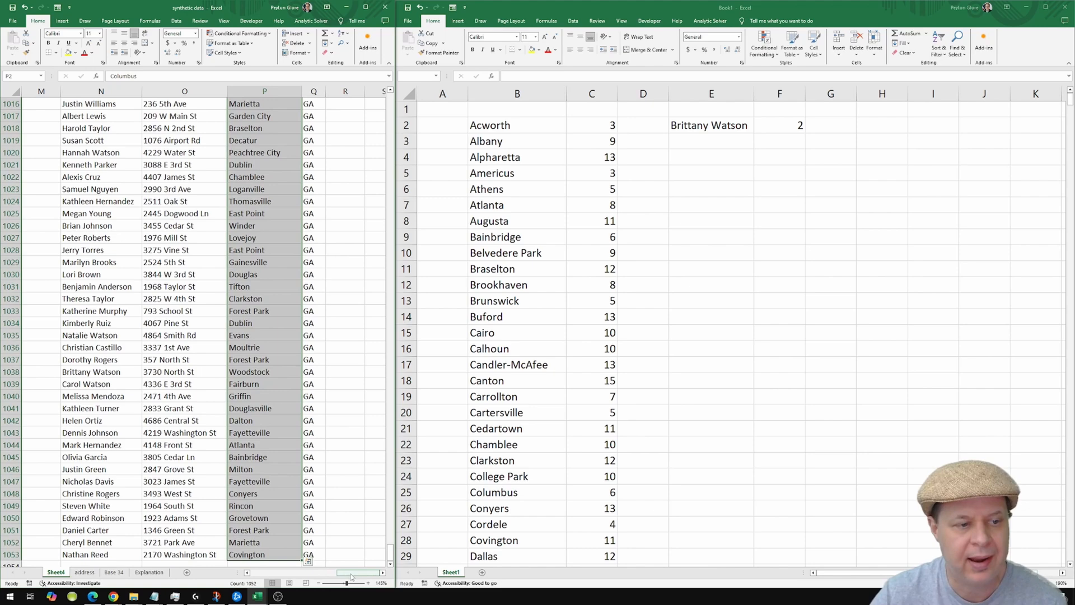
{"action": "left_click_drag", "start_coordinate": [351, 573], "coordinate": [349, 573]}
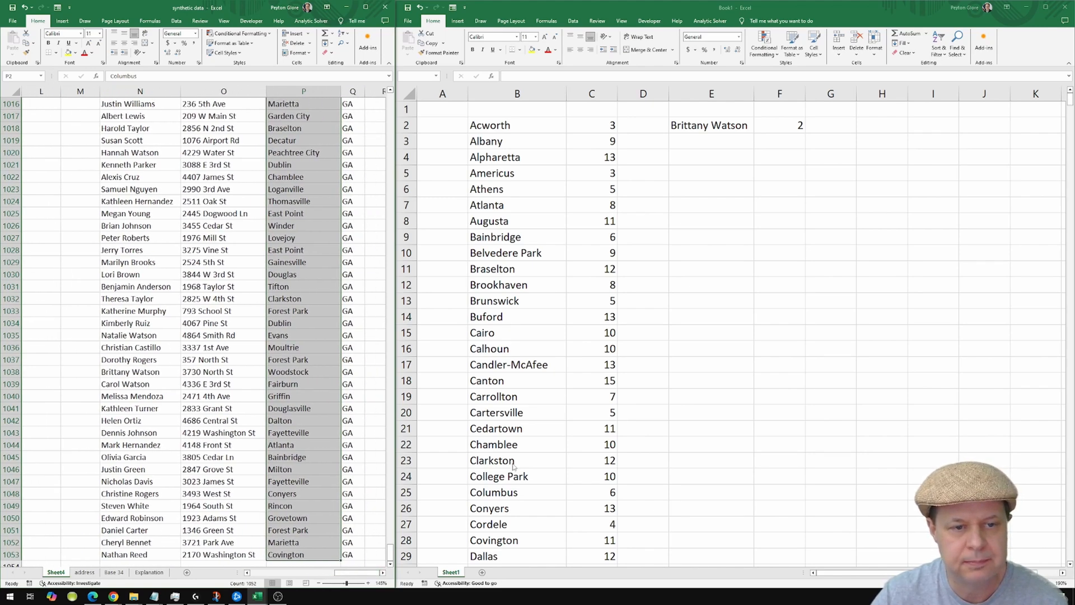
{"action": "left_click", "coordinate": [508, 349]}
{"action": "left_click_drag", "start_coordinate": [529, 259], "coordinate": [533, 304]}
{"action": "left_click", "coordinate": [532, 315]}
{"action": "left_click", "coordinate": [220, 337]}
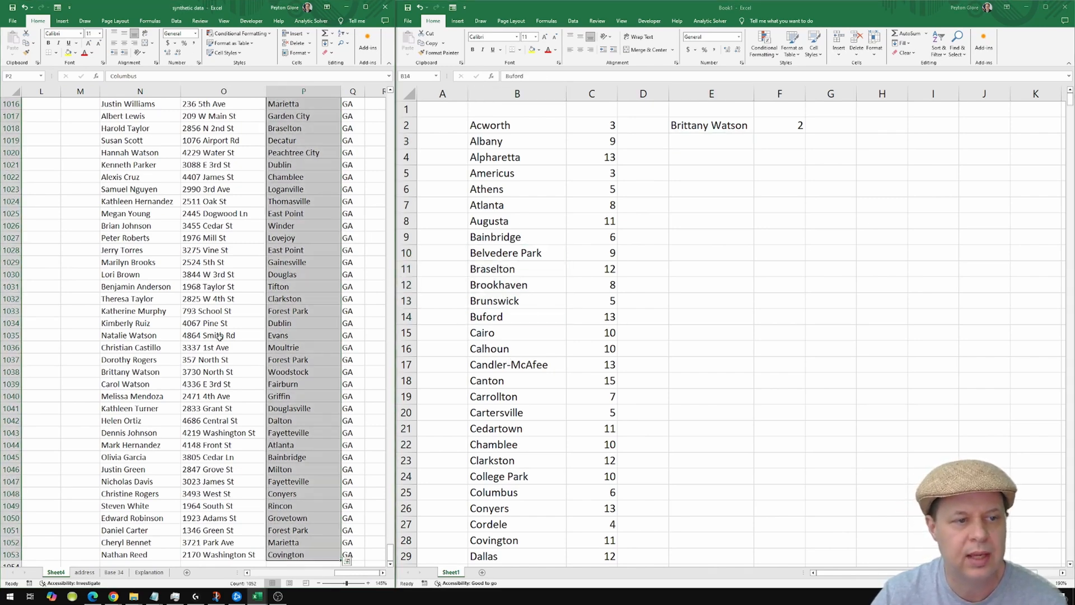
{"action": "left_click", "coordinate": [220, 337]}
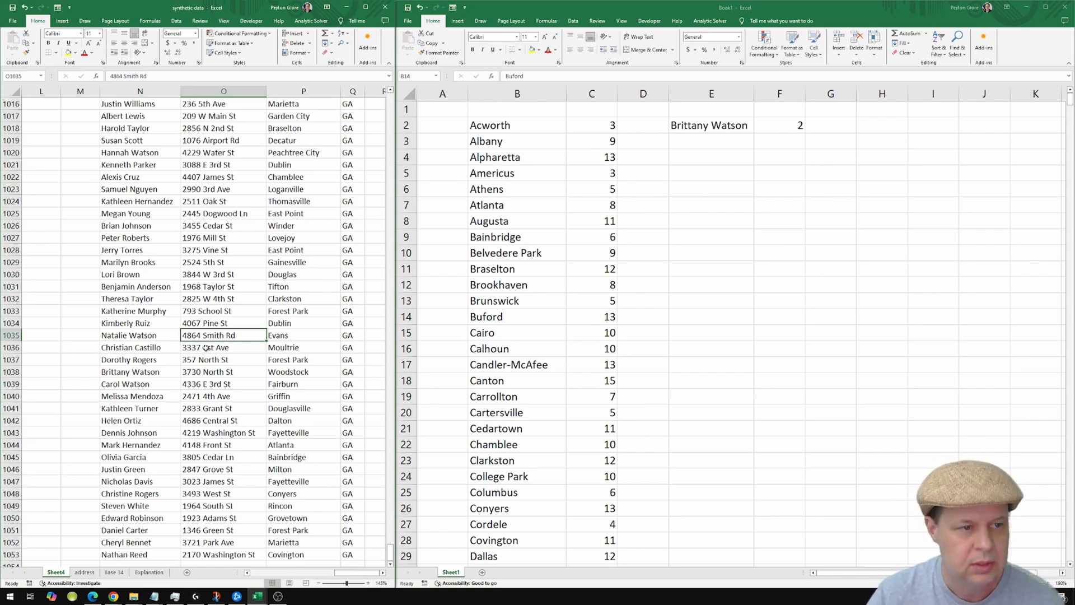
{"action": "scroll", "coordinate": [206, 347], "scroll_direction": "up", "scroll_amount": 4}
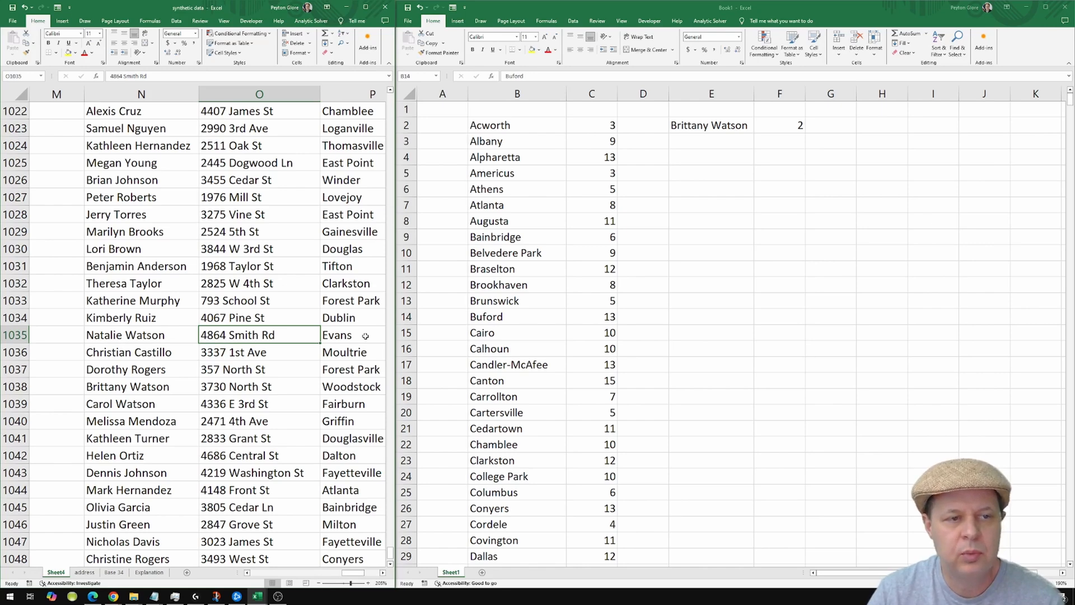
Select Book1's E2, the duplicate name cell whose count currently shows 0.
{"action": "left_click", "coordinate": [714, 129]}
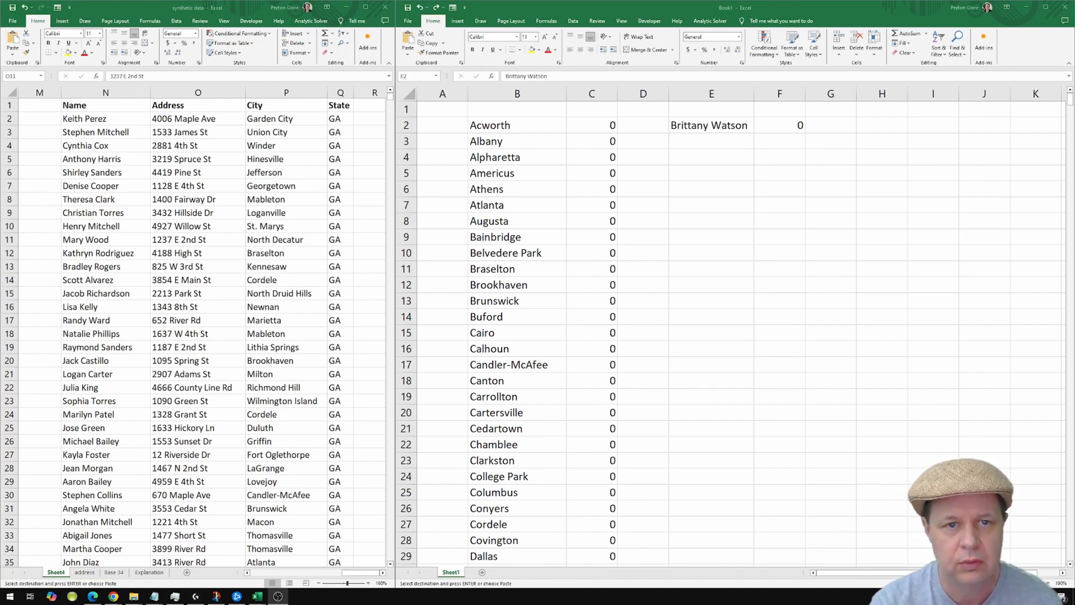
Recalculate Book1's city counts (Acworth 56, Albany 54), then return to the synthetic data workbook.
{"action": "left_click", "coordinate": [615, 159]}
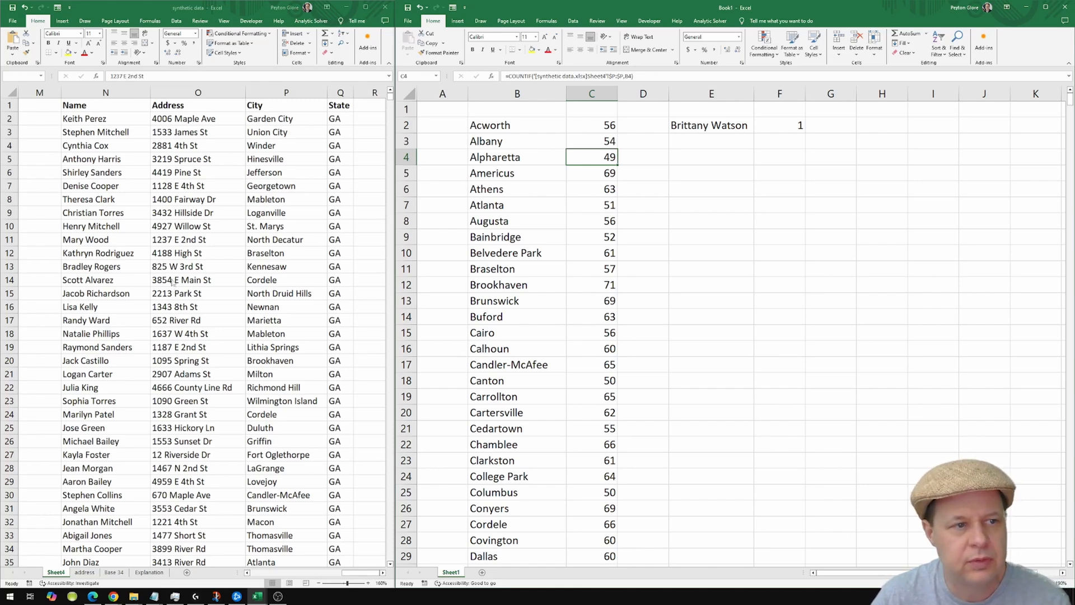
{"action": "left_click", "coordinate": [176, 239]}
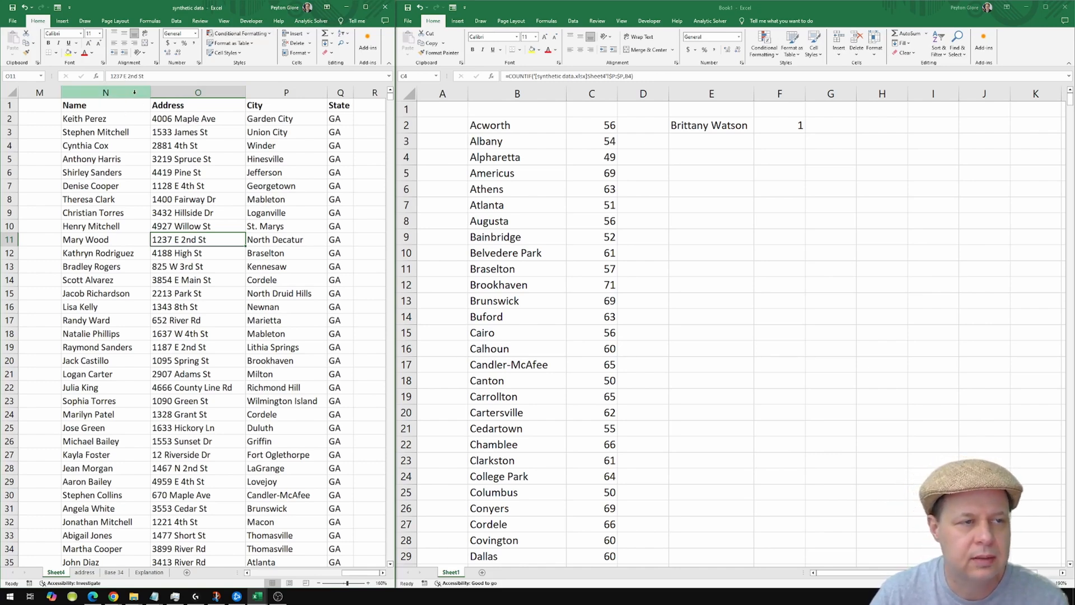
Highlight duplicate values in the Name and Address columns with Light Red Fill, then select the first duplicate.
{"action": "left_click_drag", "start_coordinate": [134, 90], "coordinate": [180, 91]}
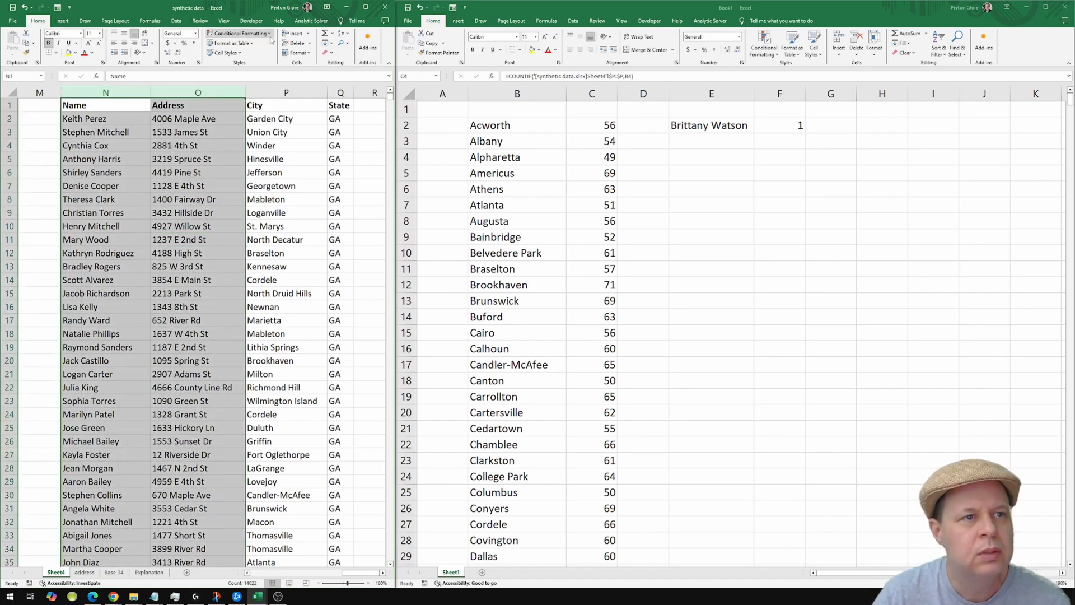
{"action": "left_click", "coordinate": [238, 33]}
{"action": "mouse_move", "coordinate": [262, 53]}
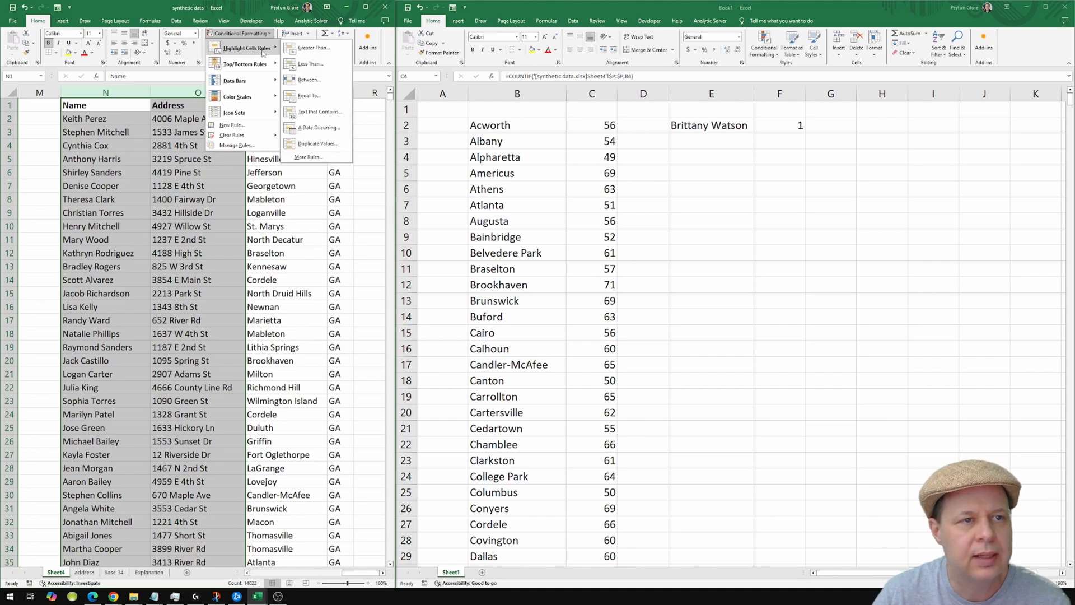
{"action": "left_click", "coordinate": [312, 144]}
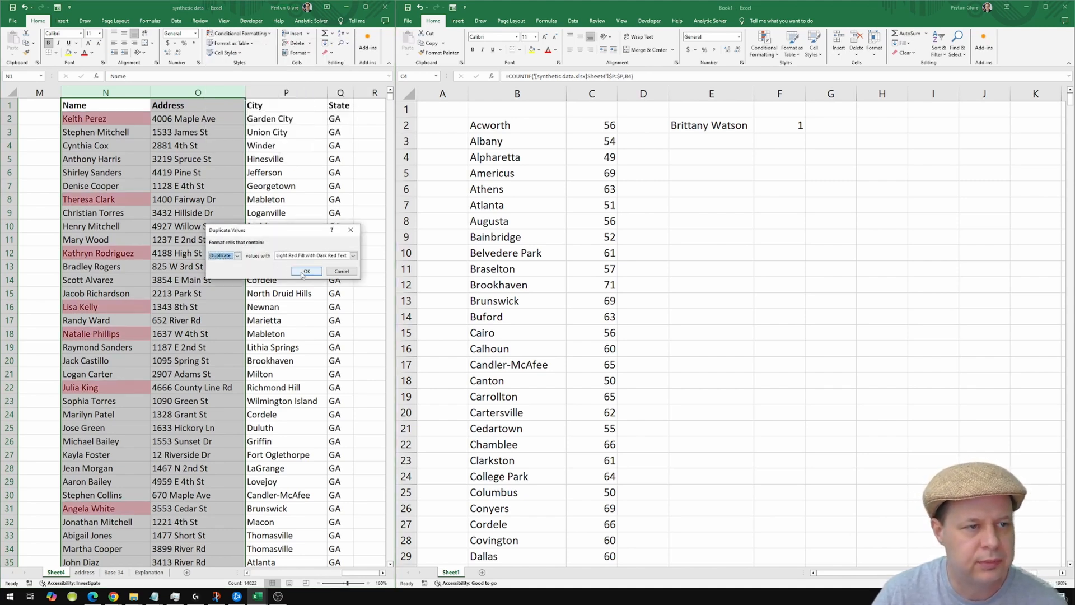
{"action": "left_click", "coordinate": [306, 272]}
{"action": "left_click", "coordinate": [144, 249]}
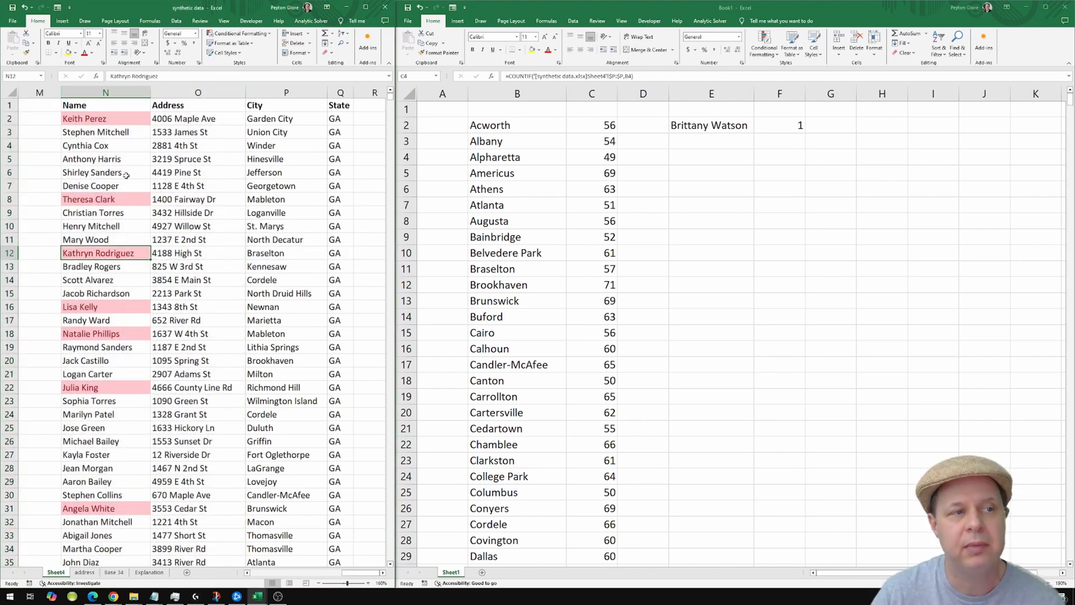
{"action": "left_click", "coordinate": [119, 120]}
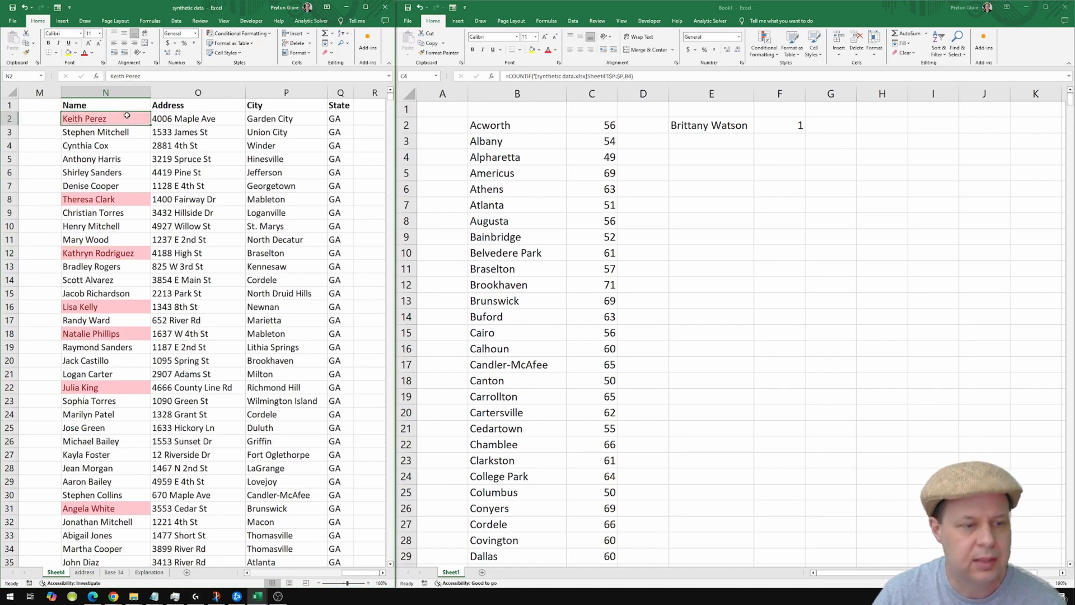
Copy the seven highlighted duplicate names from rows 2, 8, 12, 16, 18, 22 and 31.
{"action": "key", "text": "ctrl+c"}
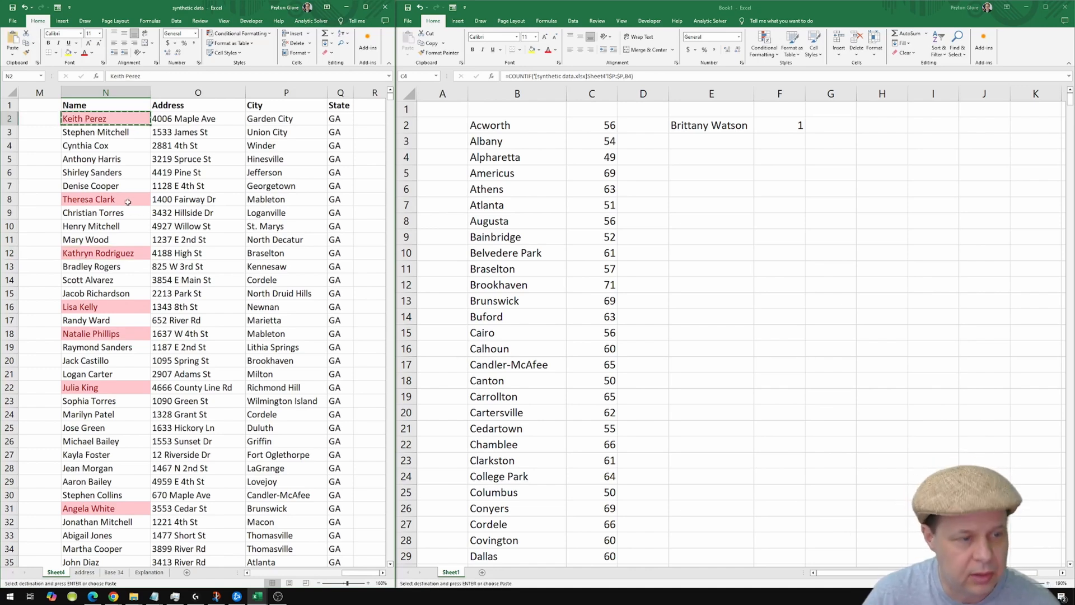
{"action": "left_click", "coordinate": [128, 201], "text": "ctrl"}
{"action": "left_click", "coordinate": [135, 254], "text": "ctrl"}
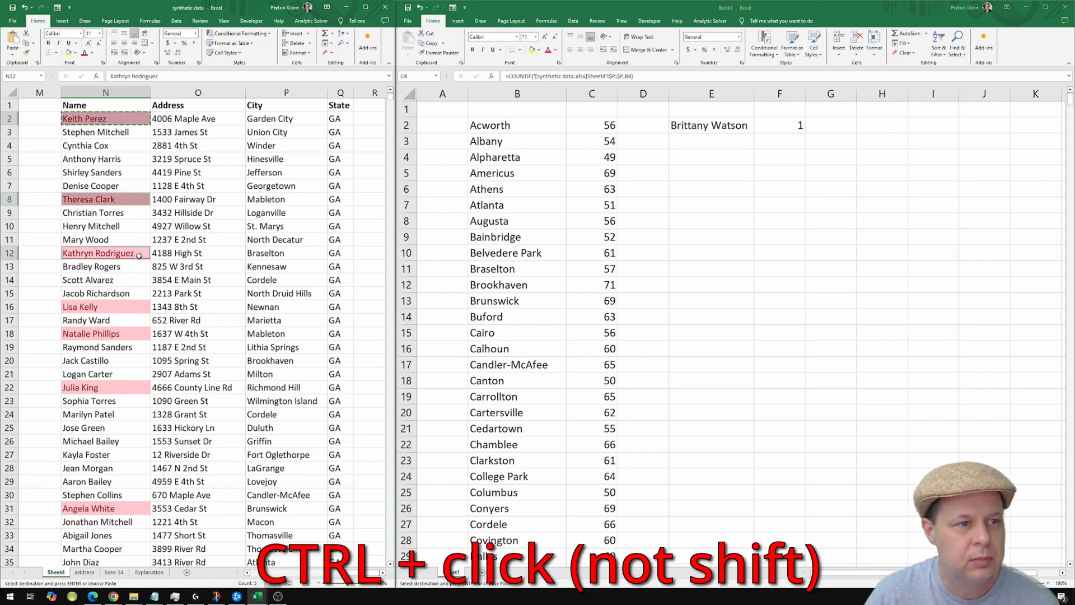
{"action": "left_click", "coordinate": [118, 308], "text": "ctrl"}
{"action": "left_click", "coordinate": [113, 334], "text": "ctrl"}
{"action": "left_click", "coordinate": [103, 389], "text": "ctrl"}
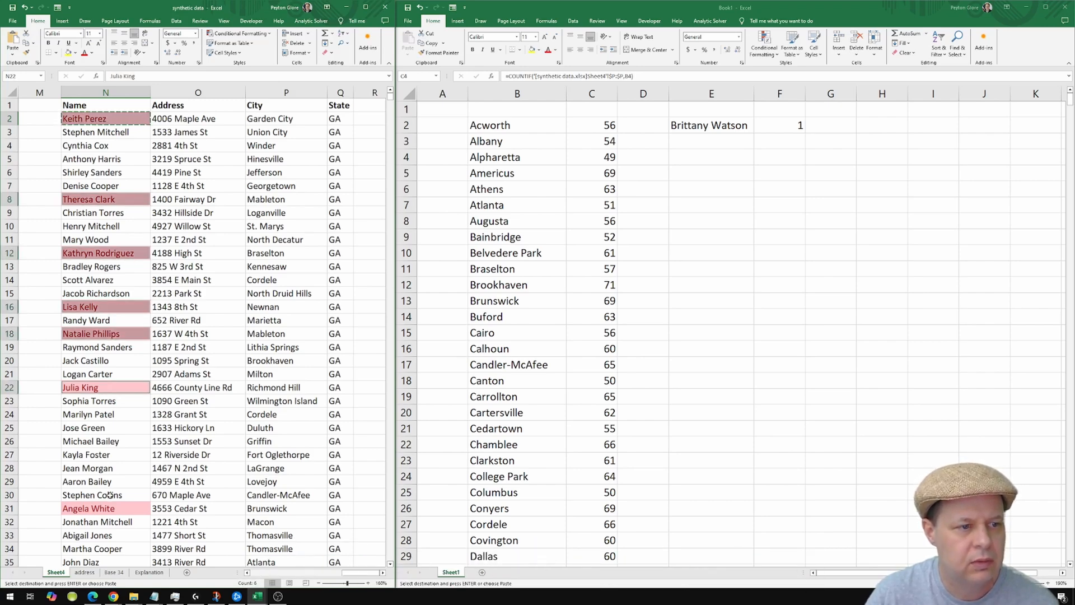
{"action": "left_click", "coordinate": [109, 506], "text": "ctrl"}
{"action": "key", "text": "ctrl+c"}
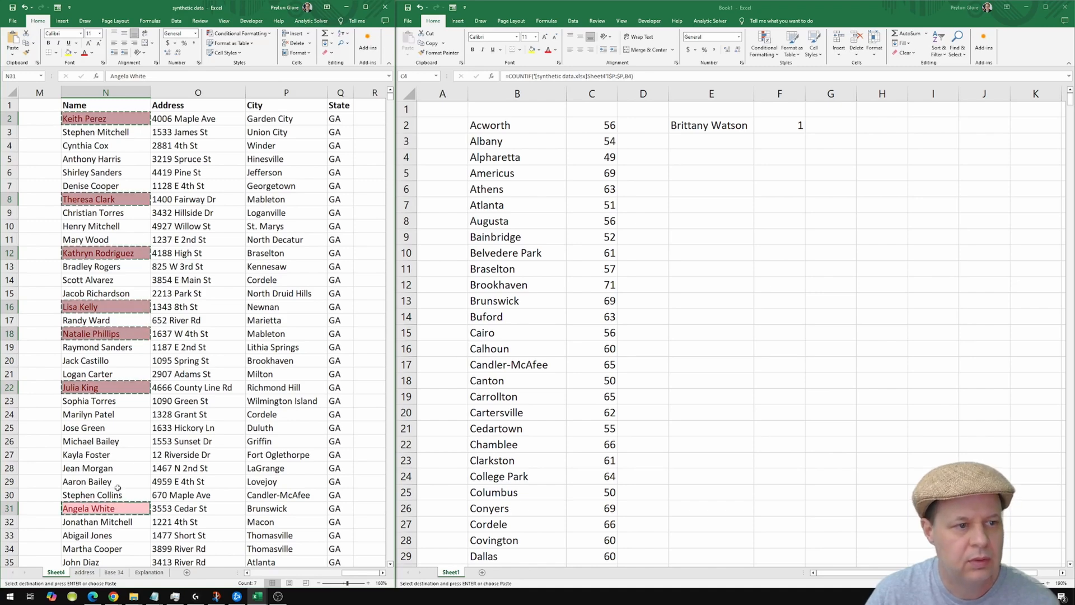
Paste the names as values only into Book1 starting at E2.
{"action": "left_click", "coordinate": [715, 126]}
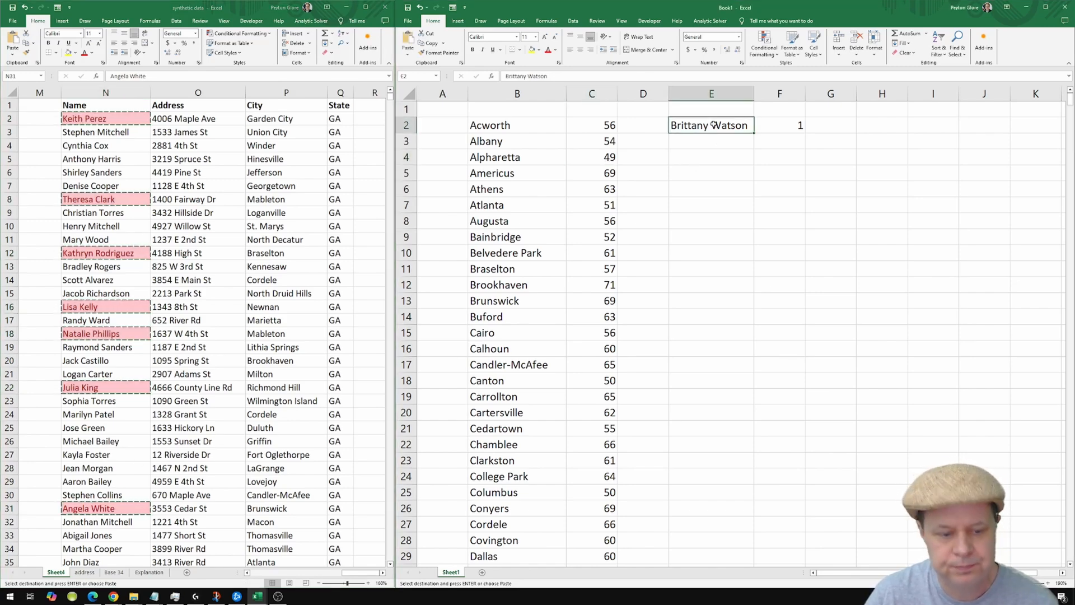
{"action": "key", "text": "ctrl+alt+v"}
{"action": "key", "text": "v"}
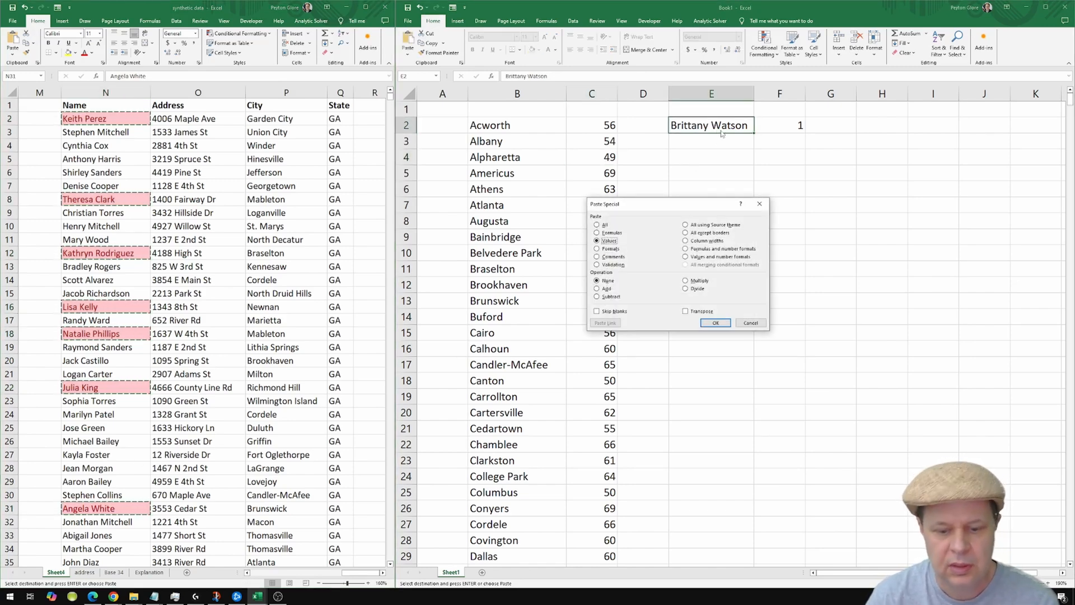
{"action": "key", "text": "Return"}
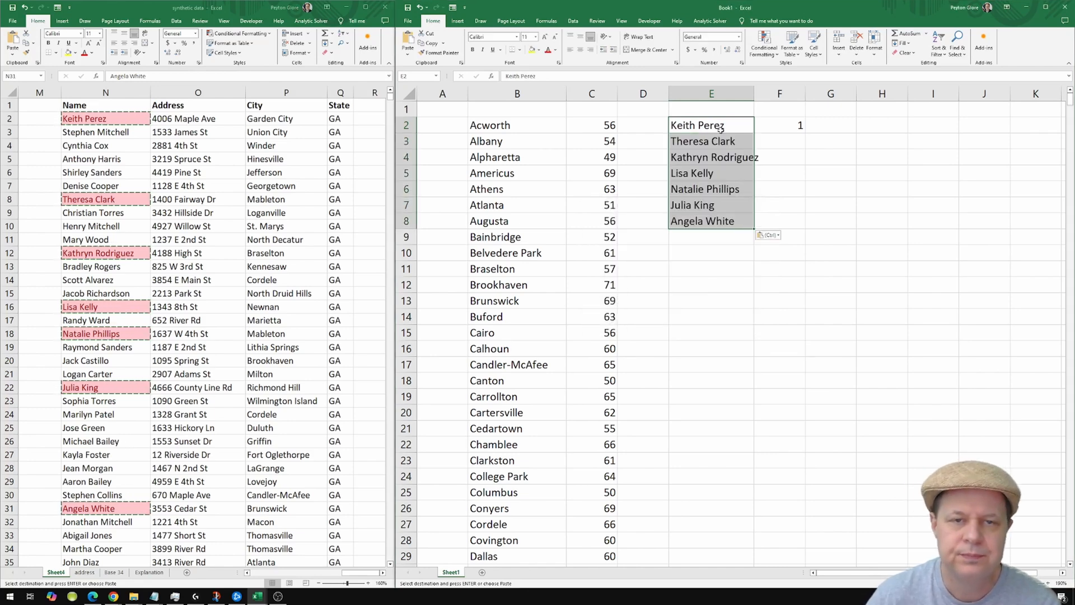
Start a =COUNTIF( formula in F3 beside the pasted names.
{"action": "left_click", "coordinate": [785, 127]}
{"action": "left_click", "coordinate": [787, 141]}
{"action": "type", "text": "=c"}
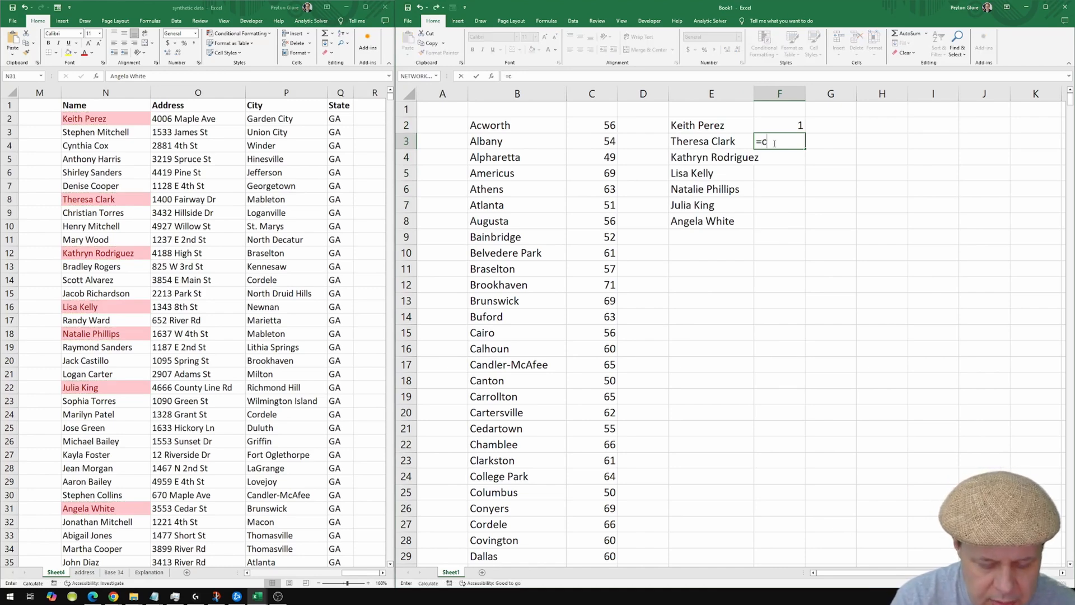
{"action": "type", "text": "ountif("}
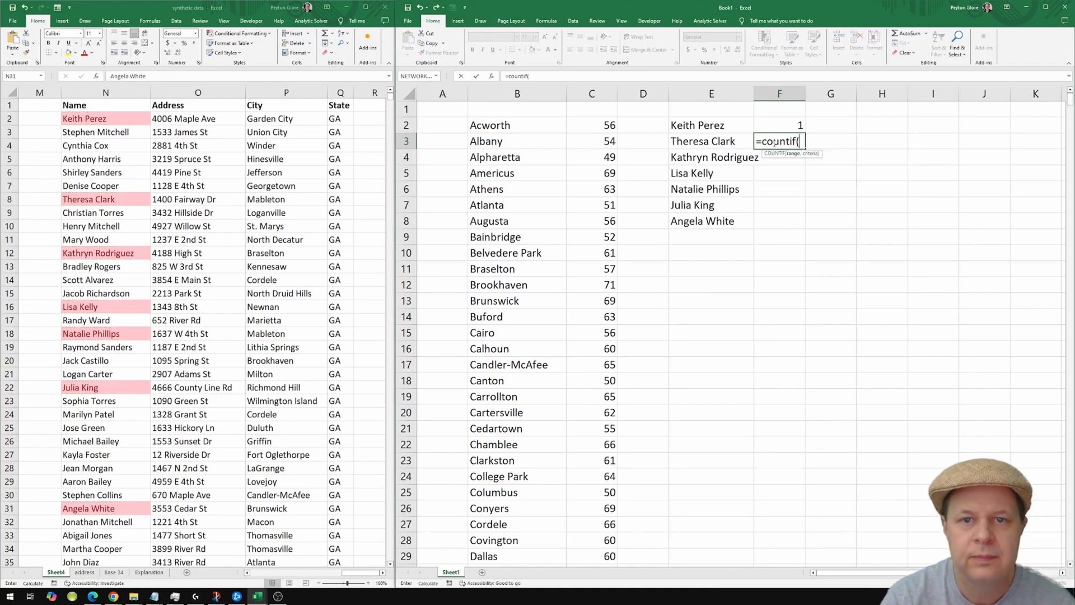
Complete F3 as COUNTIF of the source Name column against E3, returning 3.
{"action": "left_click", "coordinate": [118, 92]}
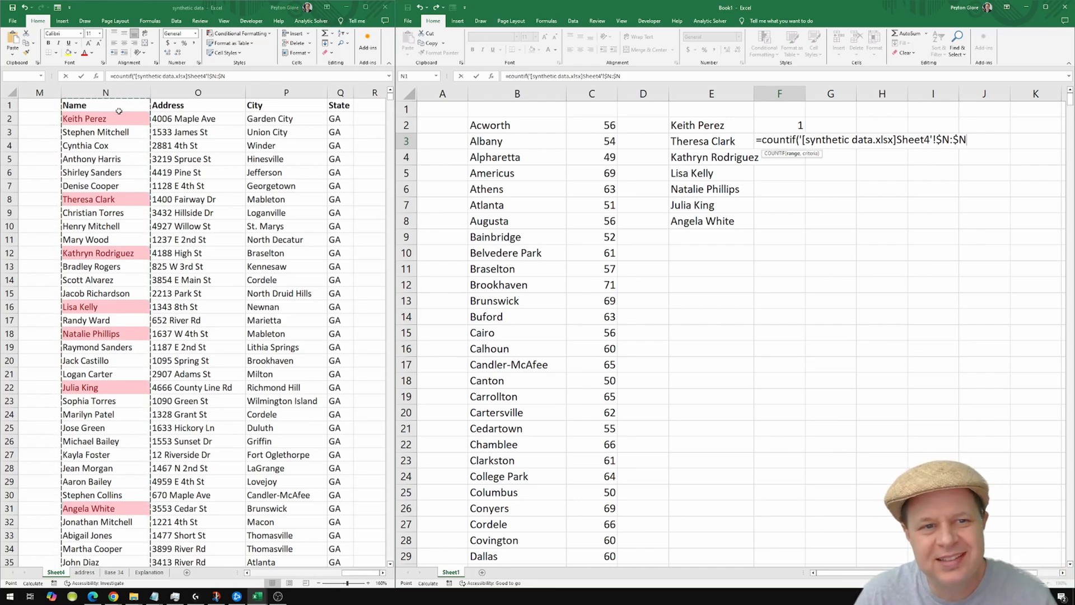
{"action": "type", "text": ","}
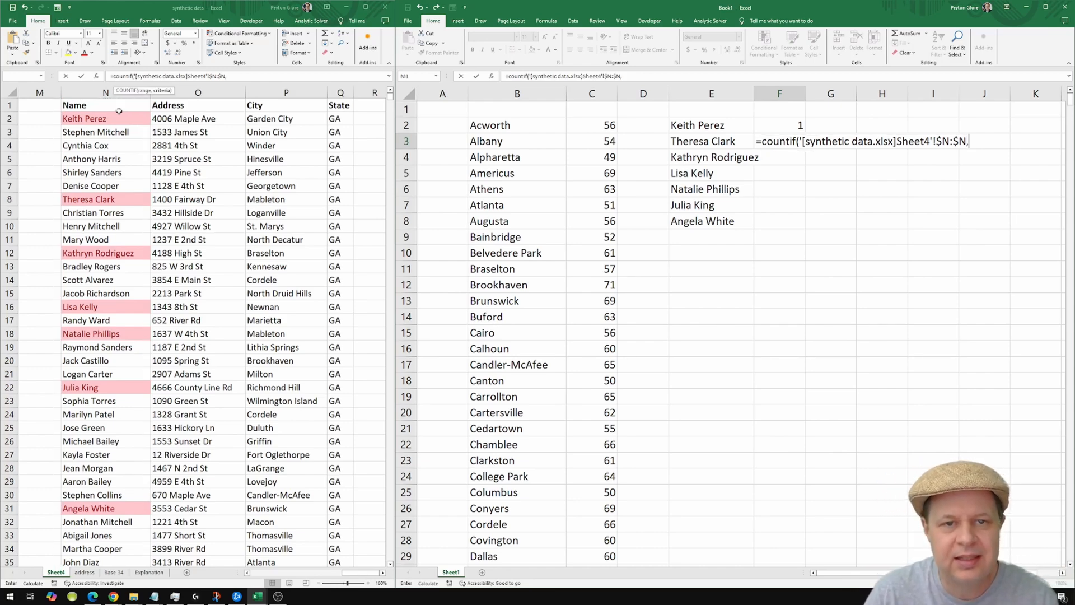
{"action": "left_click", "coordinate": [696, 141]}
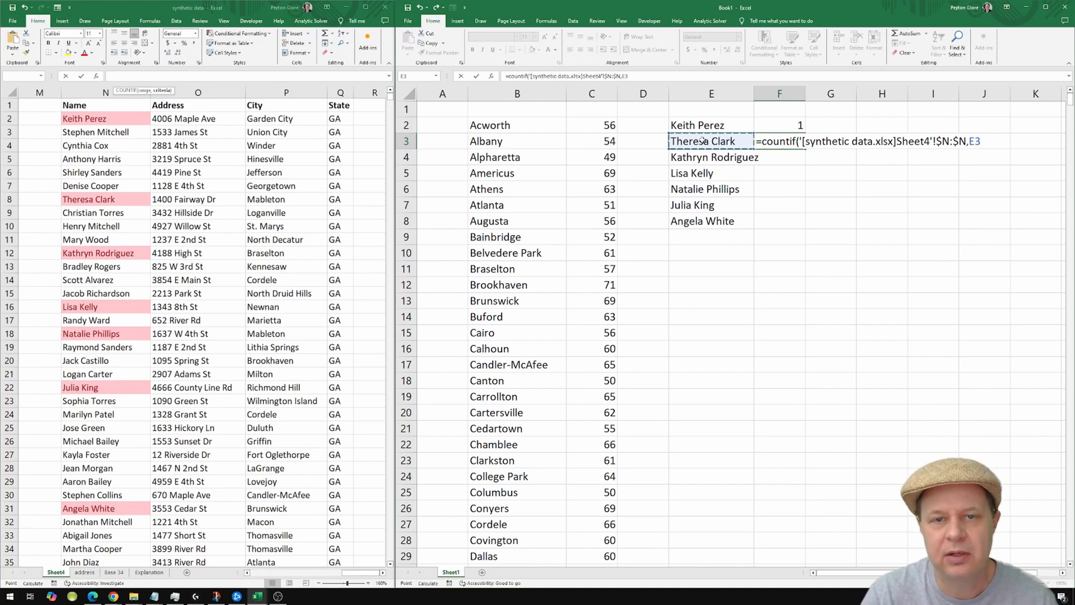
{"action": "key", "text": "Return"}
{"action": "left_click", "coordinate": [786, 145]}
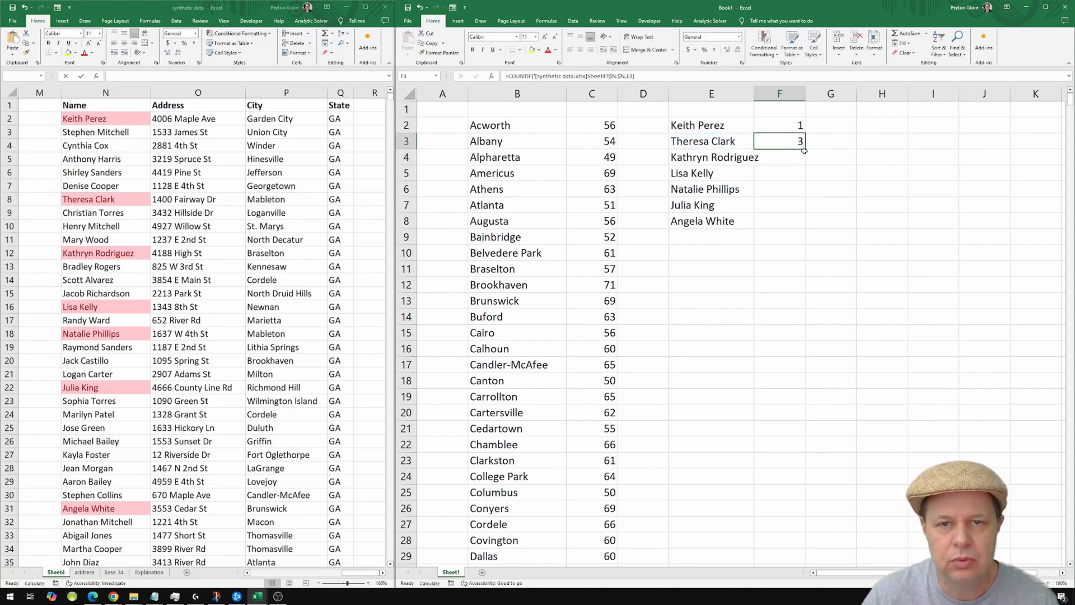
Fill F3's COUNTIF down to F8, giving counts of 2, 2, 3, 3 and 2.
{"action": "left_click_drag", "start_coordinate": [807, 150], "coordinate": [813, 230]}
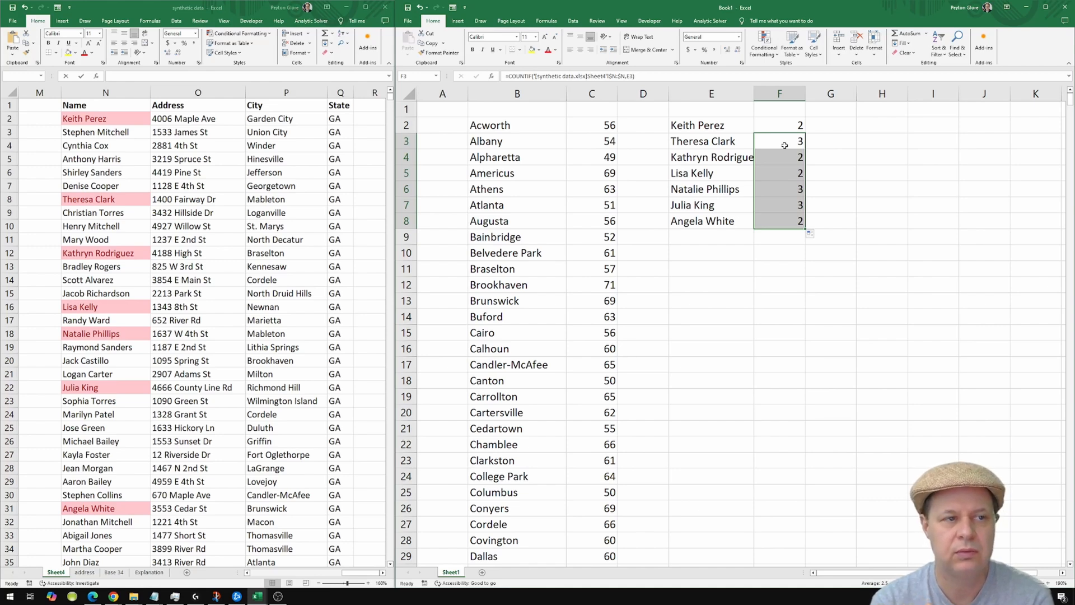
{"action": "left_click", "coordinate": [173, 110]}
{"action": "left_click", "coordinate": [175, 116]}
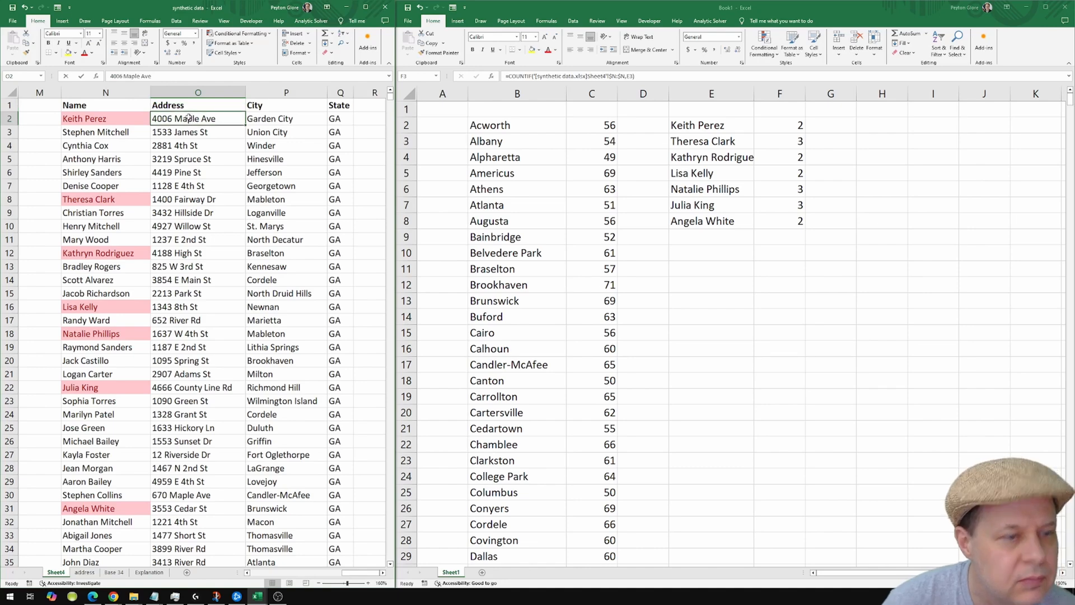
{"action": "key", "text": "Left"}
{"action": "key", "text": "Left"}
{"action": "key", "text": "Left"}
{"action": "key", "text": "Left"}
{"action": "key", "text": "Left"}
{"action": "key", "text": "Left"}
{"action": "key", "text": "Left"}
{"action": "key", "text": "Left"}
{"action": "key", "text": "Left"}
{"action": "key", "text": "Left"}
{"action": "key", "text": "Left"}
{"action": "key", "text": "Right"}
{"action": "key", "text": "Right"}
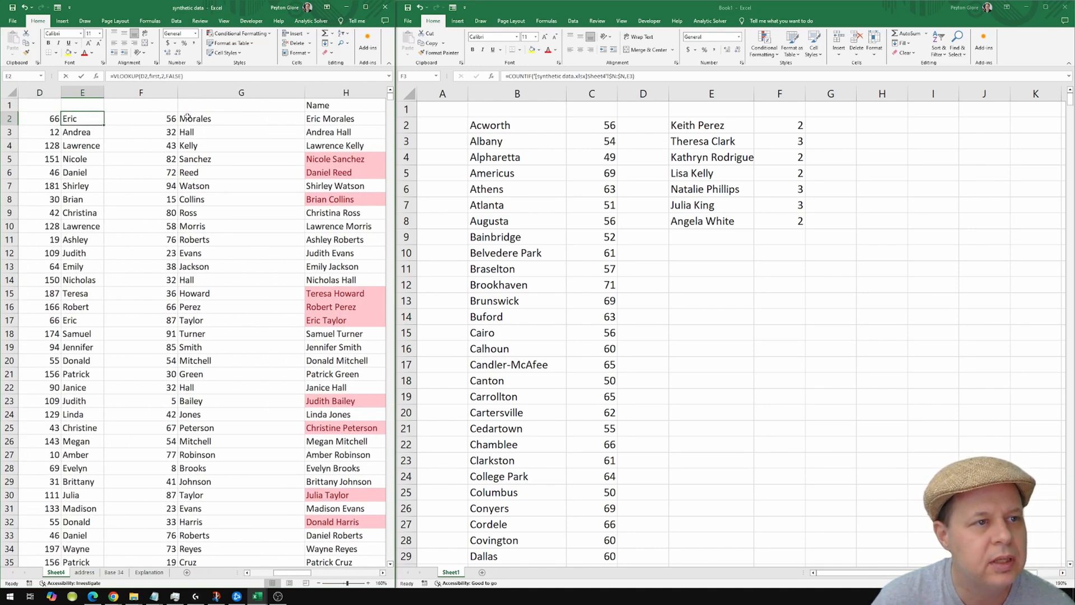
{"action": "key", "text": "Right"}
{"action": "key", "text": "Right"}
{"action": "key", "text": "Right"}
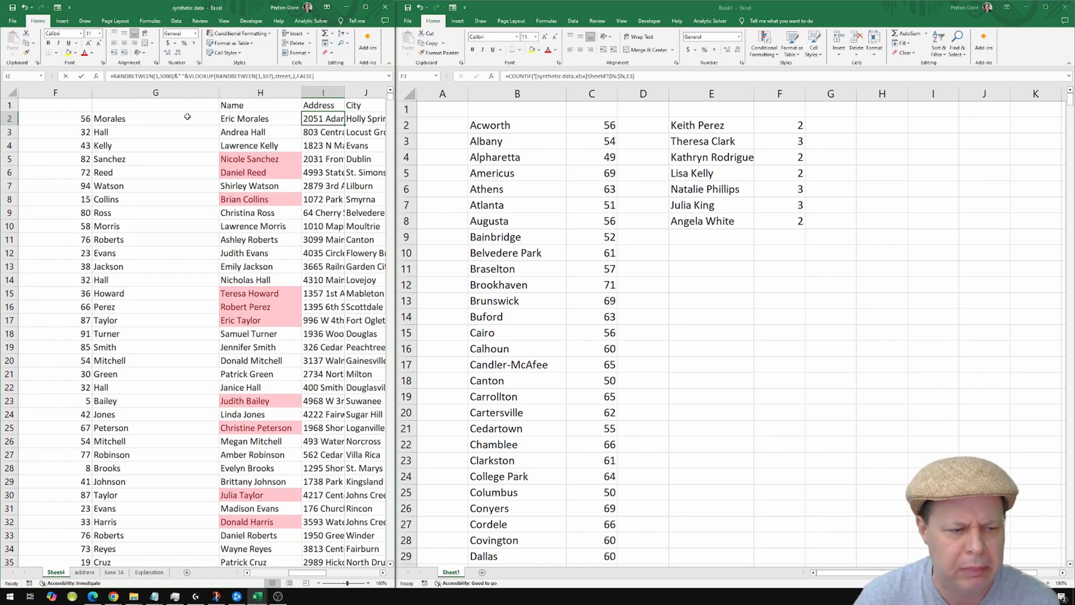
{"action": "left_click", "coordinate": [84, 572]}
{"action": "left_click", "coordinate": [347, 342]}
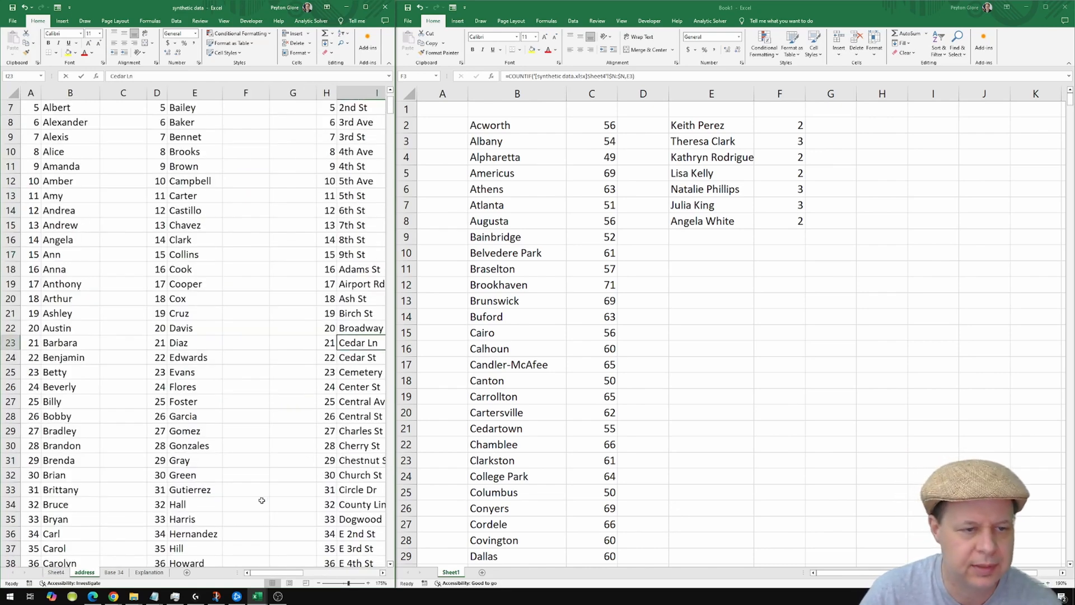
{"action": "left_click", "coordinate": [56, 573]}
{"action": "left_click", "coordinate": [669, 235]}
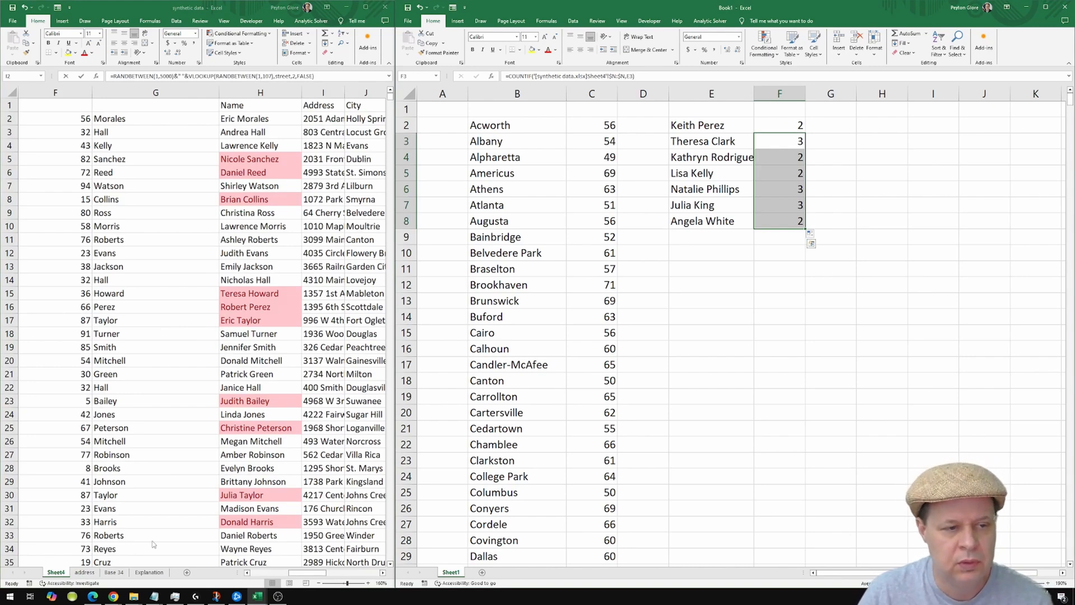
{"action": "left_click_drag", "start_coordinate": [317, 572], "coordinate": [370, 572]}
{"action": "left_click", "coordinate": [317, 374]}
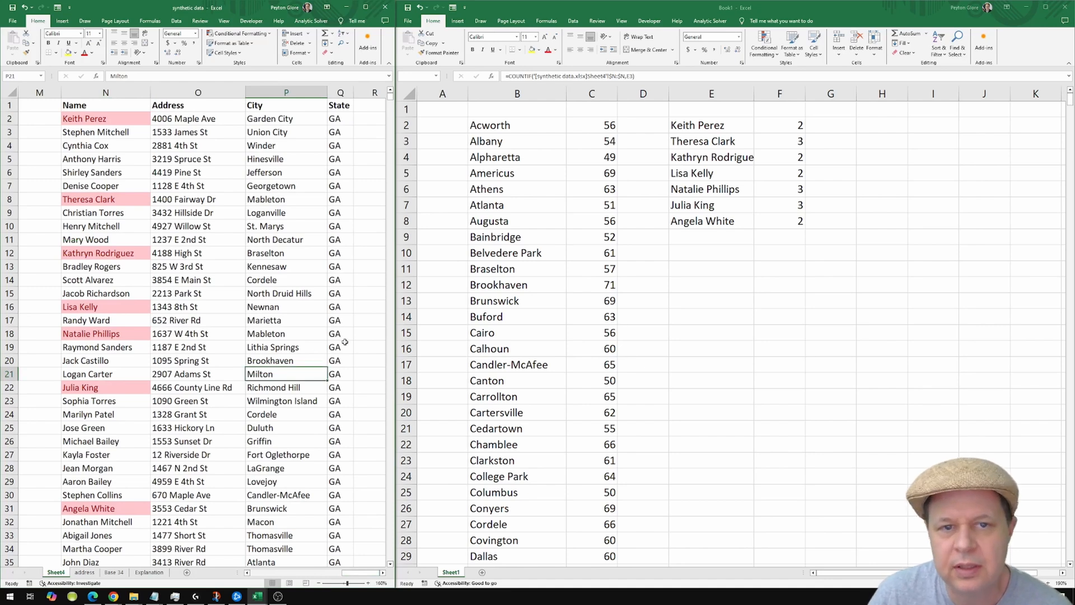